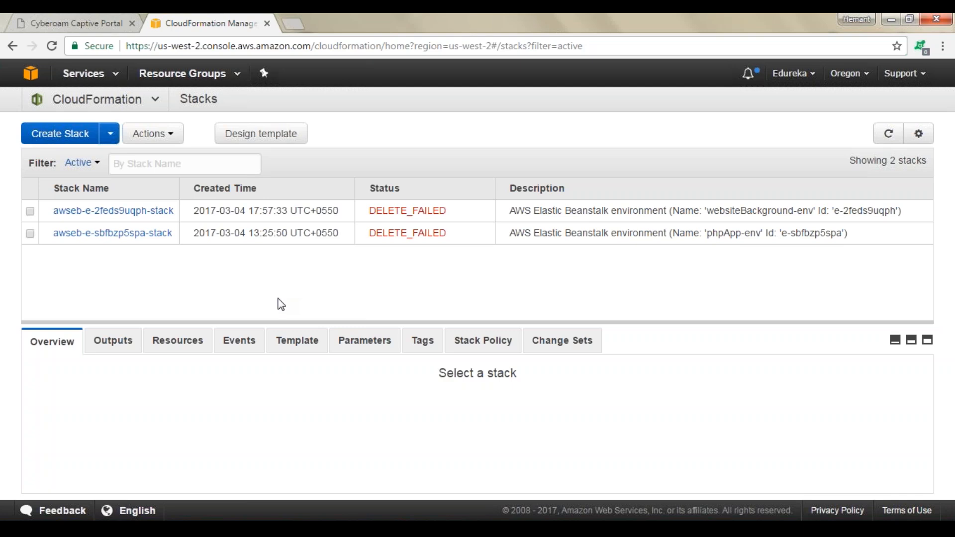
Open the CloudFormation Designer to build a new template
click(280, 142)
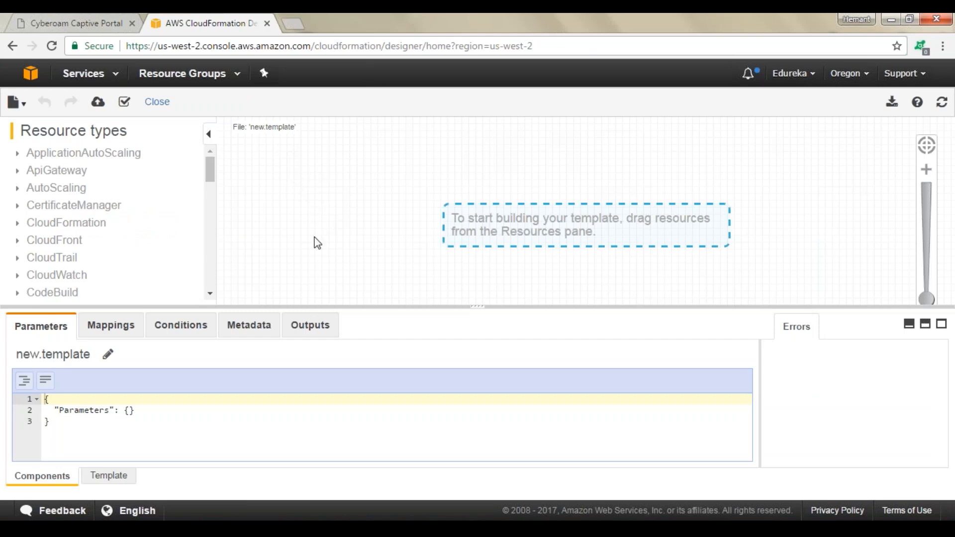
key(alt+Tab)
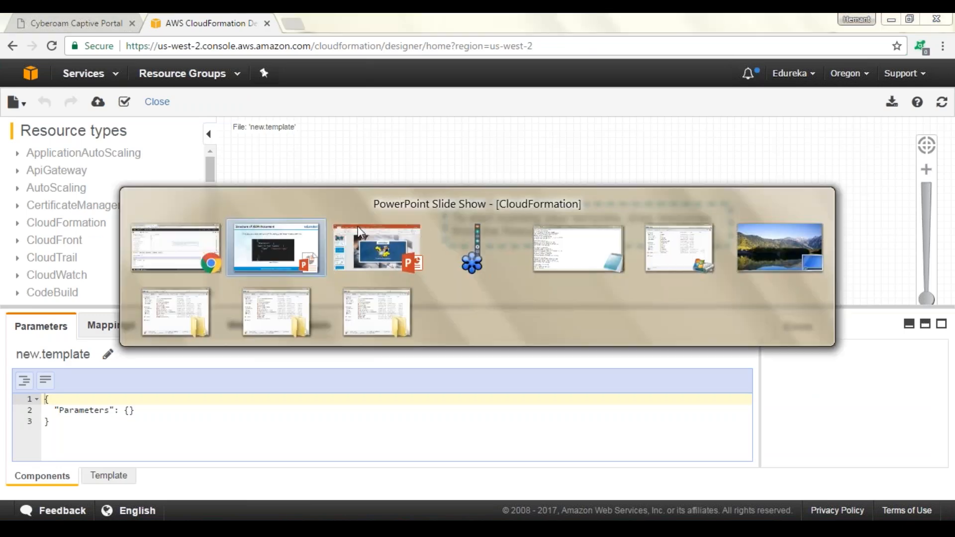
click(333, 237)
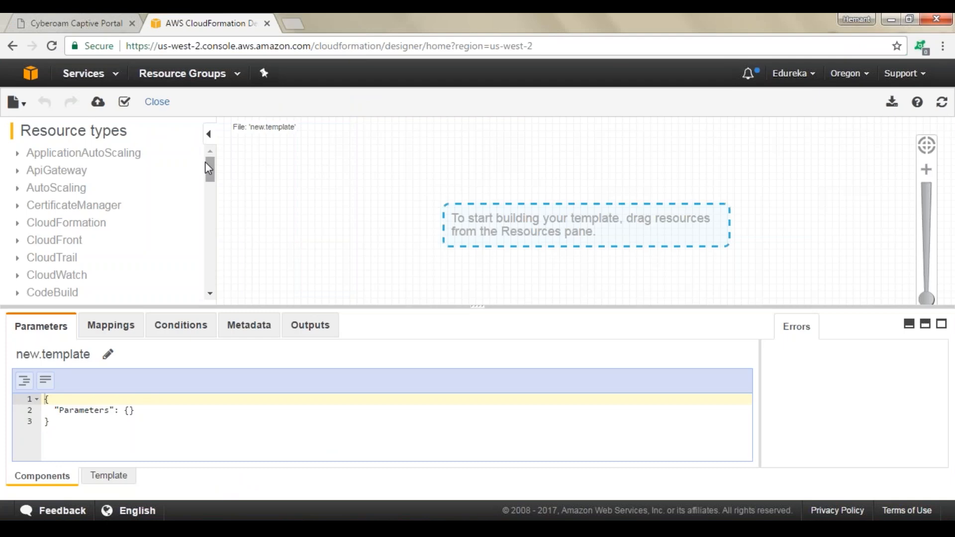
Expand the S3 resource types and place a Bucket resource on the designer canvas
drag(206, 162, 219, 267)
click(17, 234)
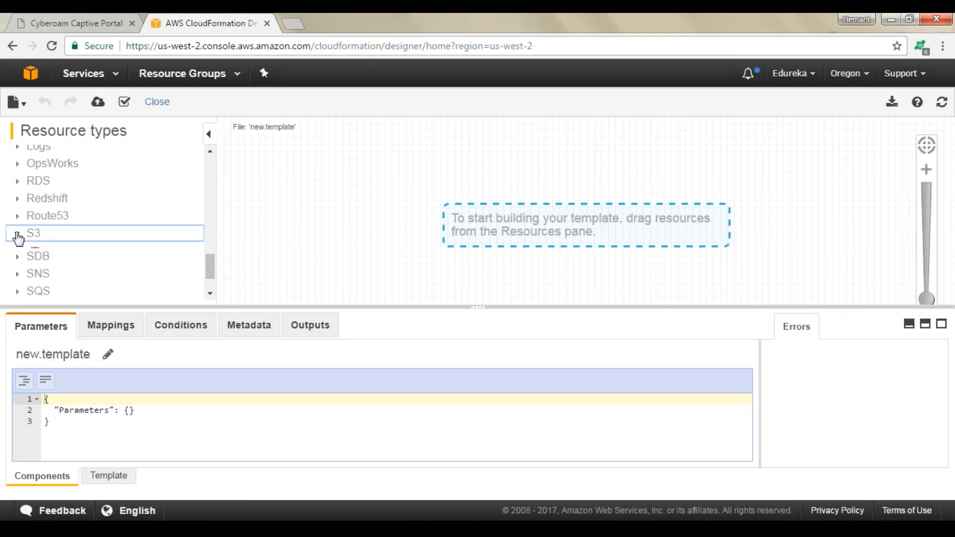
drag(70, 180, 498, 210)
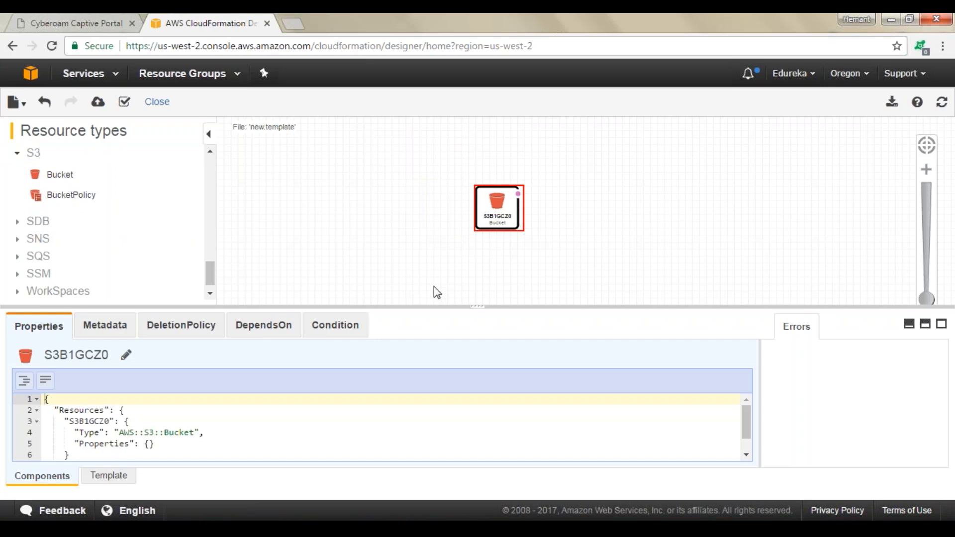
Rename the bucket resource as edurekacf
click(126, 355)
drag(109, 355, 28, 363)
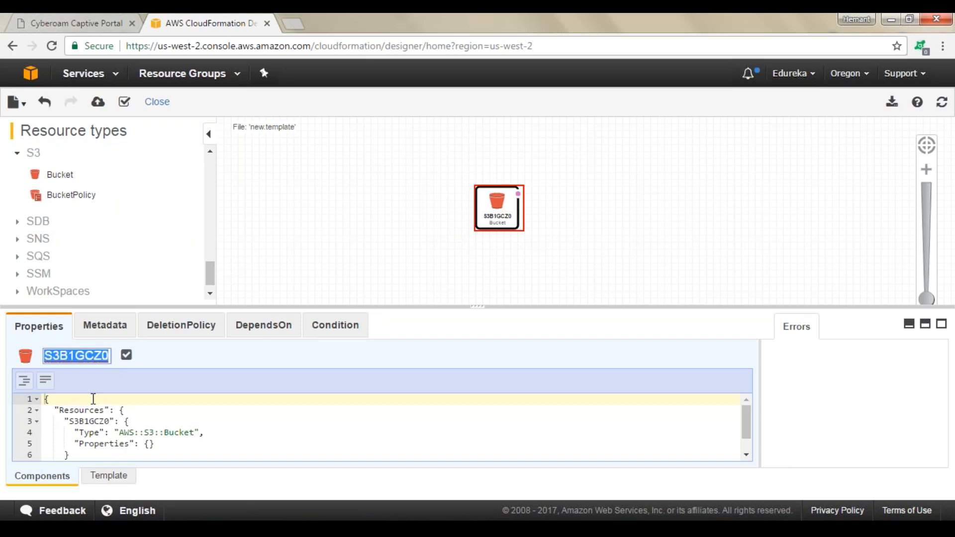
text(edurekacf)
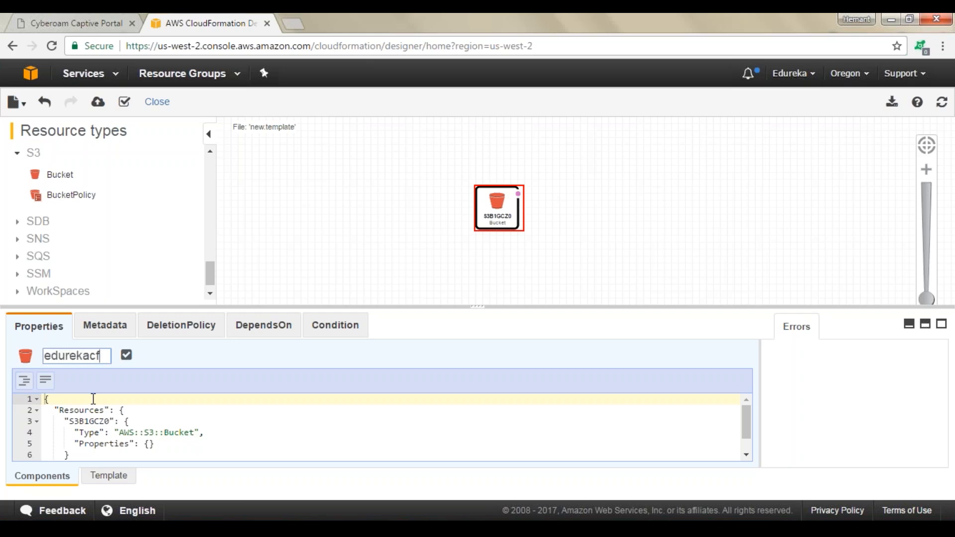
click(127, 355)
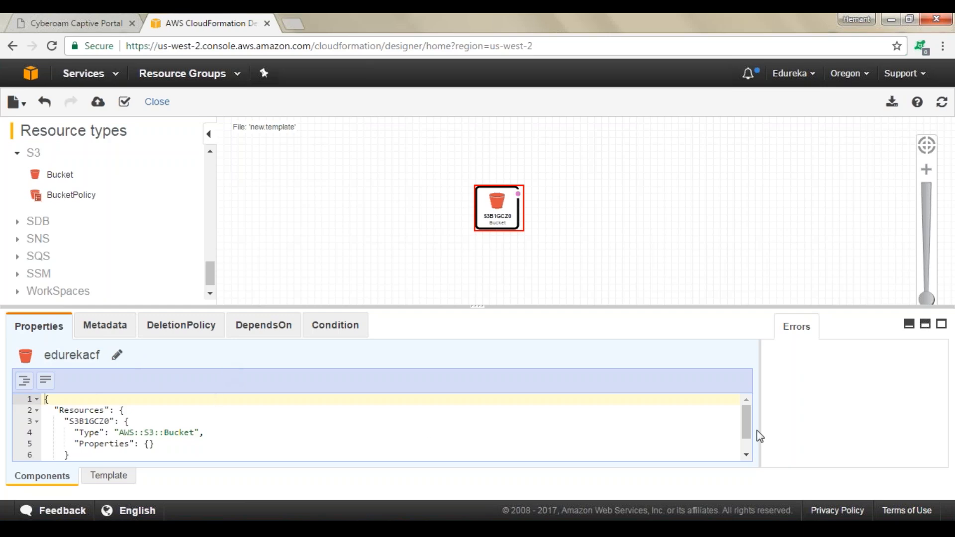
Enlarge the template code editor and compare the bucket code with the sample code on the slide
drag(749, 434, 748, 432)
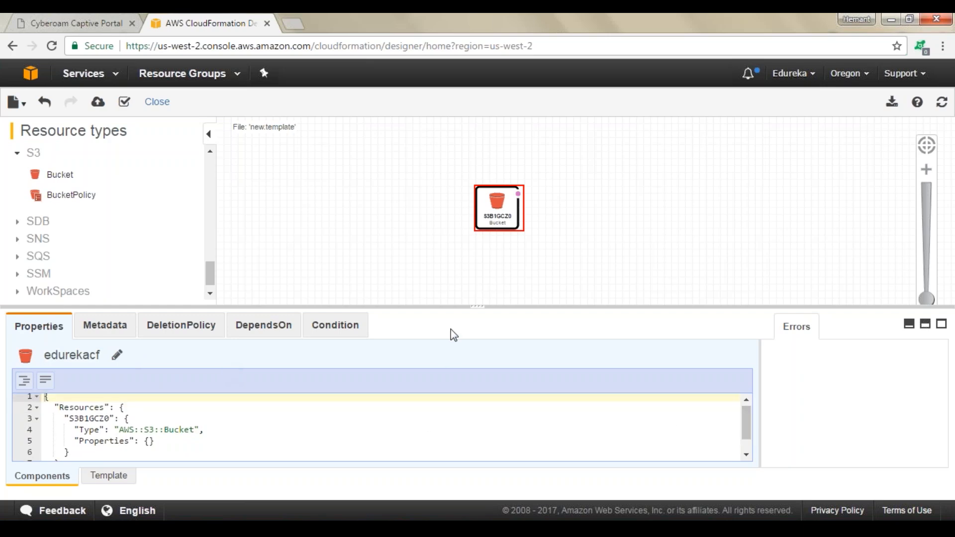
drag(475, 304, 476, 253)
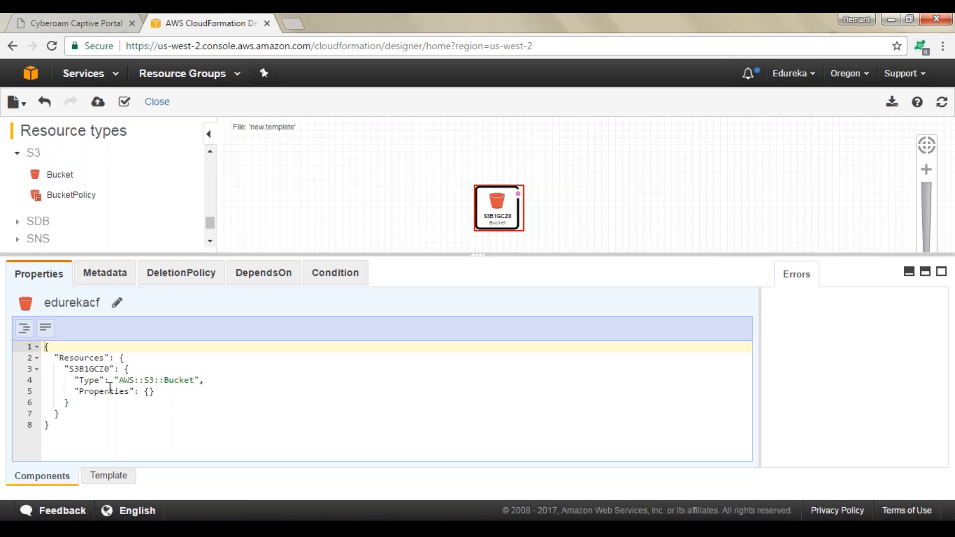
key(alt+Tab)
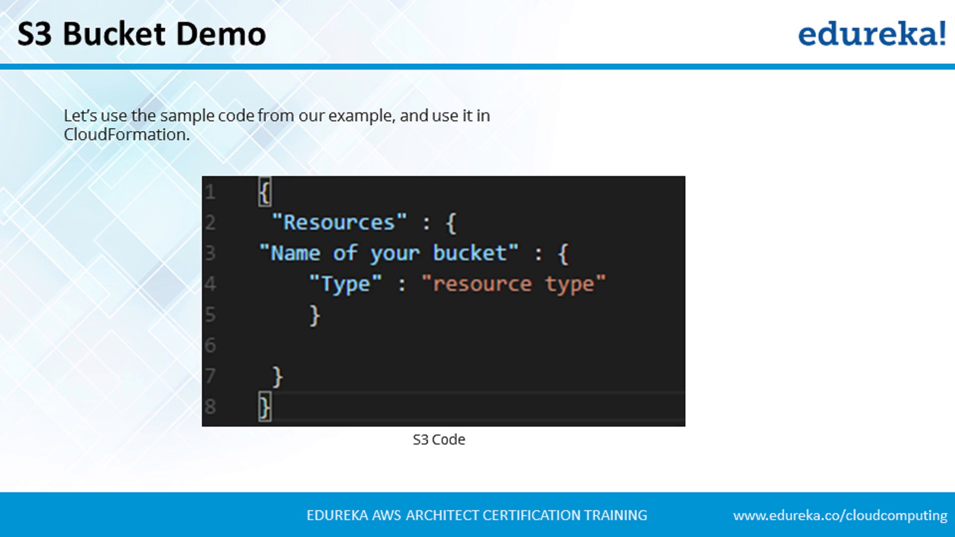
key(alt+Tab)
drag(69, 369, 110, 368)
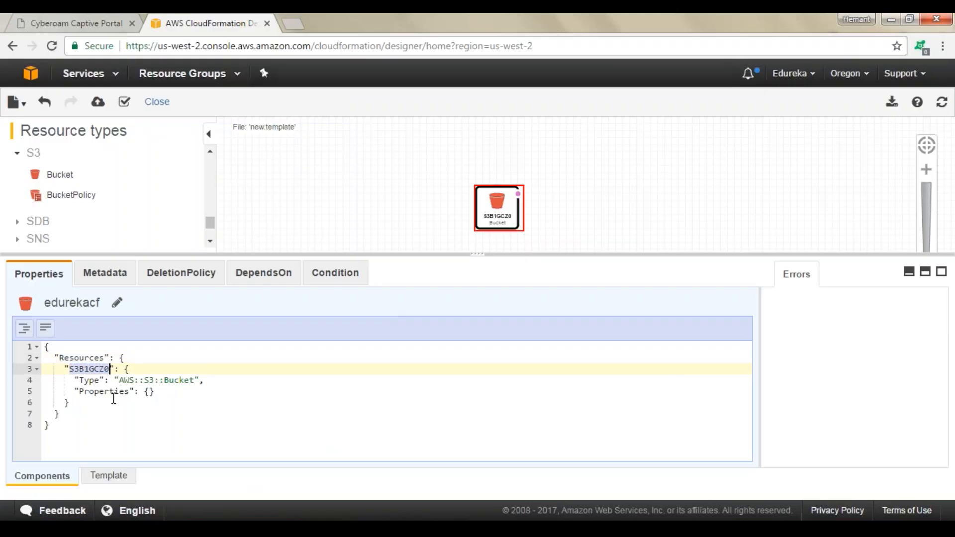
key(alt+Tab)
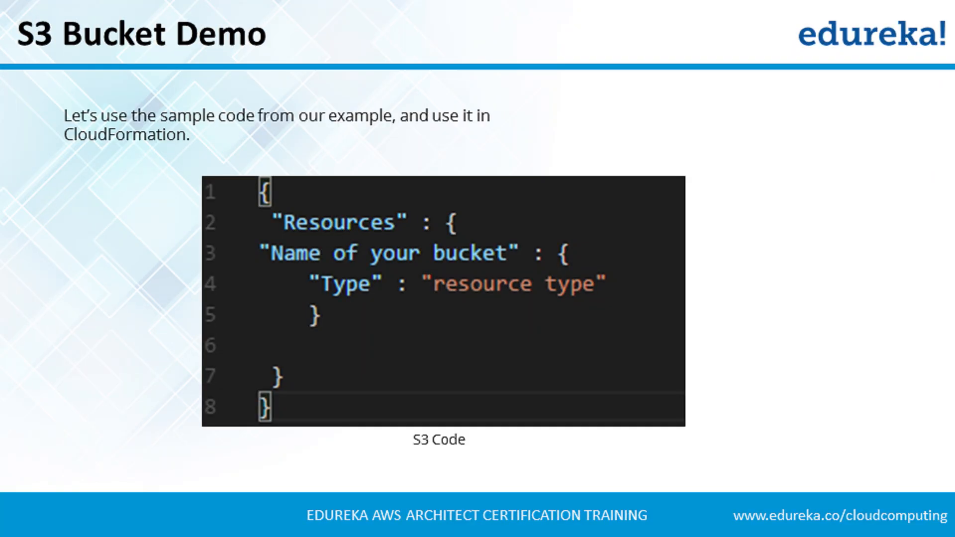
key(alt+Tab)
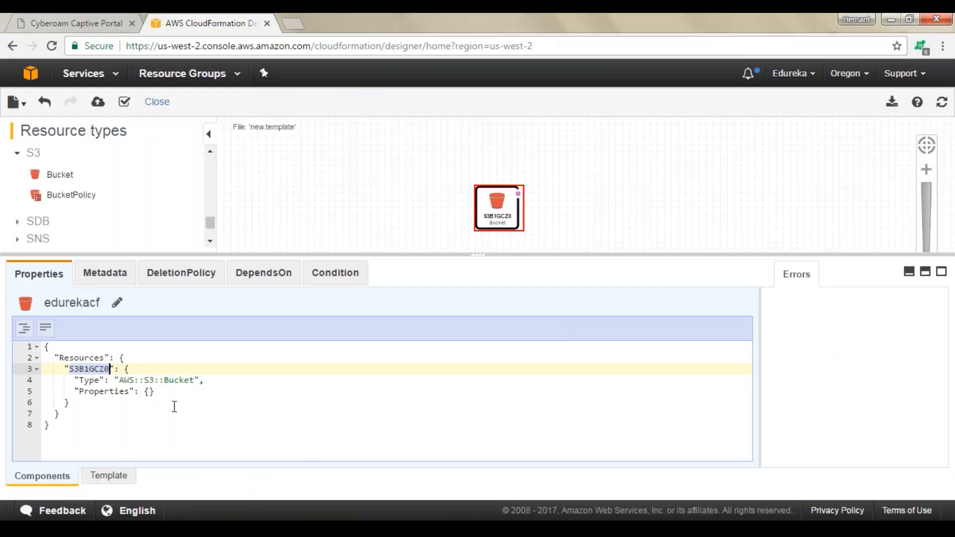
Replace the bucket's logical ID in the template code with edurekacf
click(85, 381)
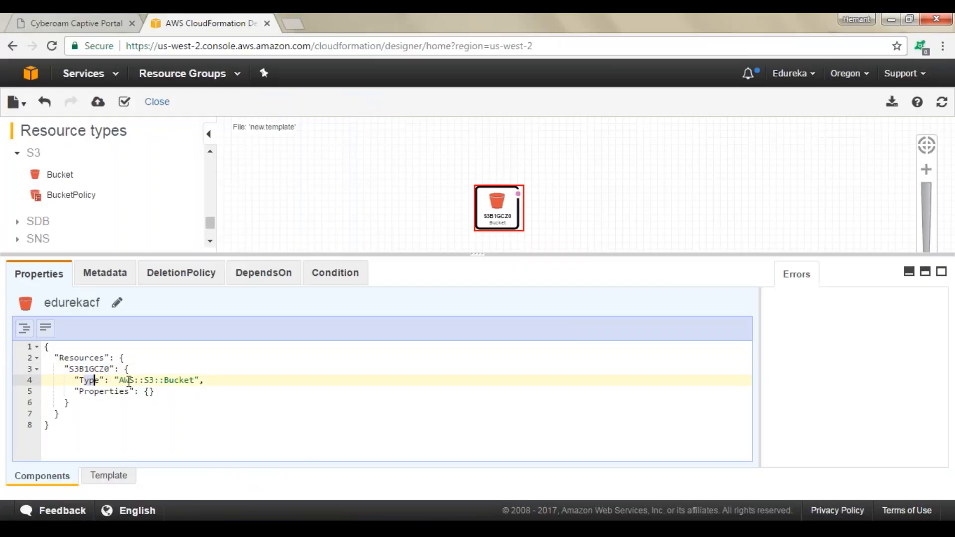
drag(119, 381, 197, 381)
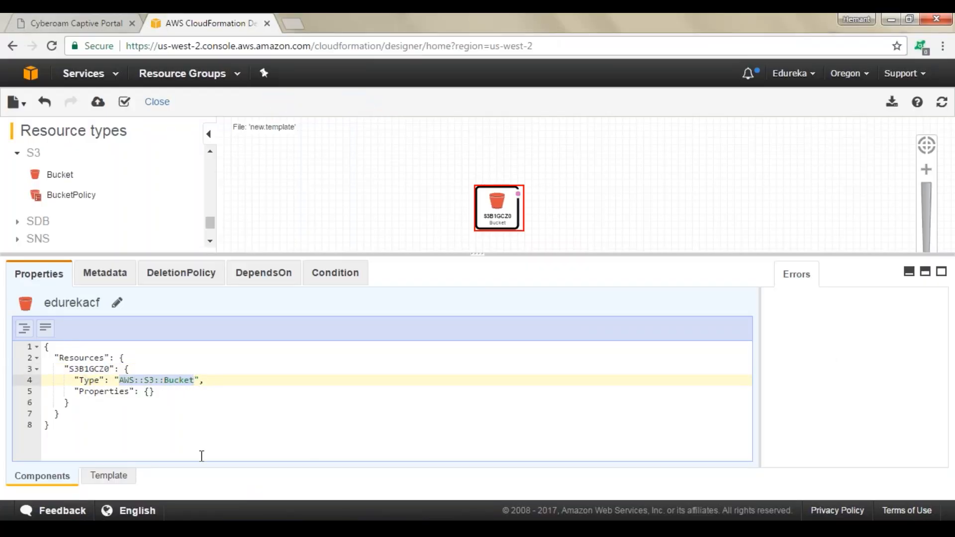
click(197, 442)
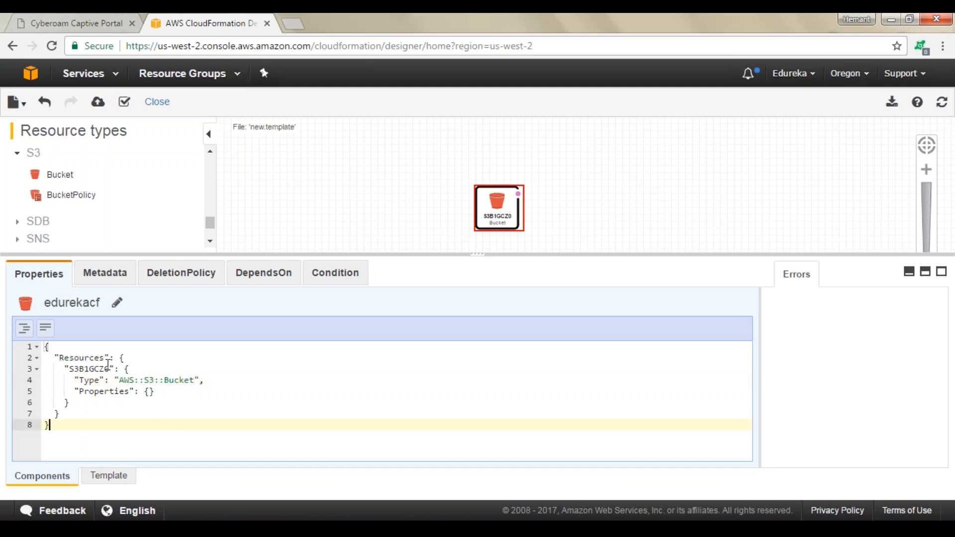
click(111, 368)
drag(111, 368, 69, 369)
text(edureka)
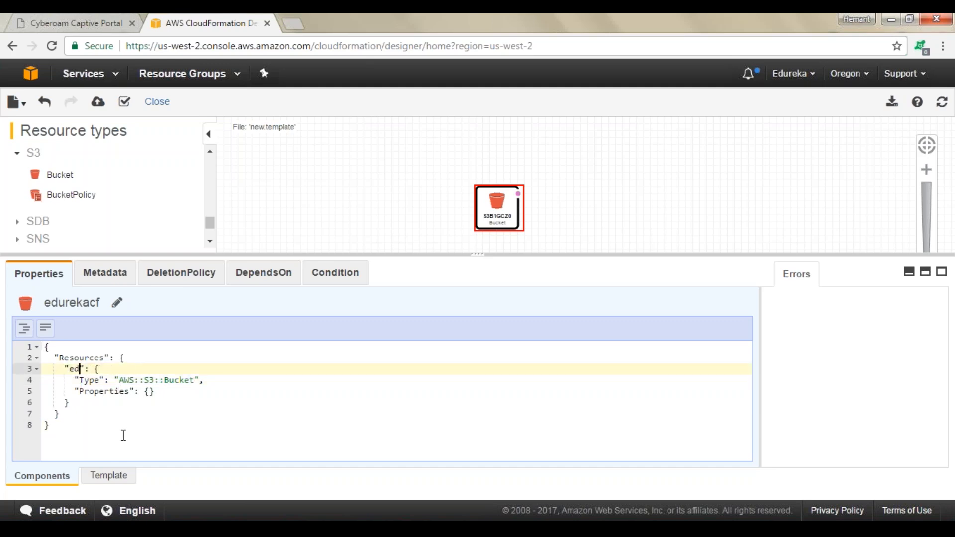
text(cf)
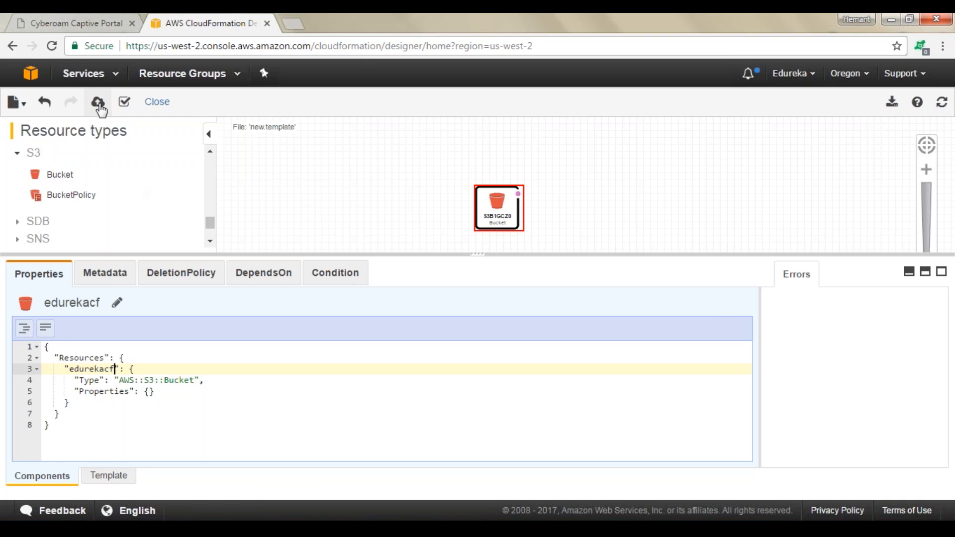
Launch the create stack wizard from the template and continue past template selection
click(99, 104)
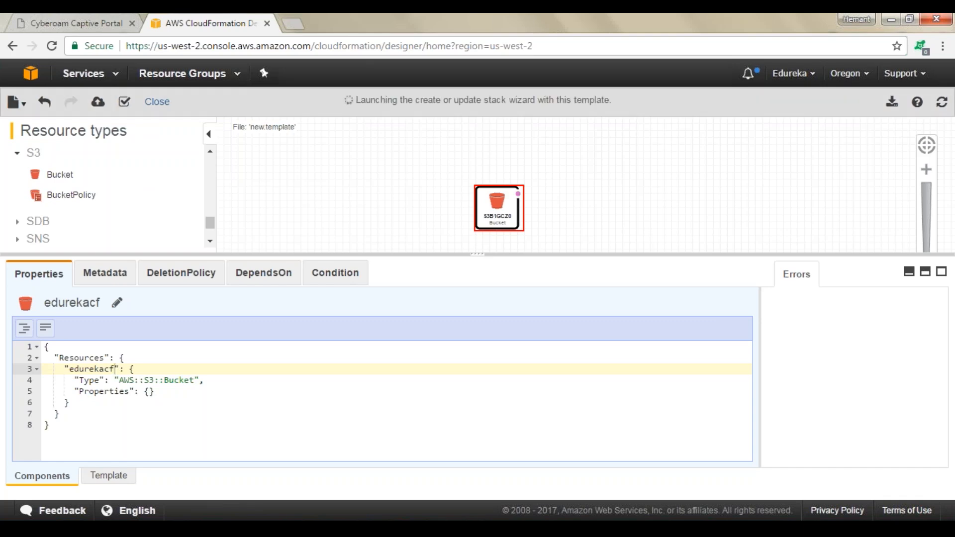
scroll(502, 224, down, 2)
scroll(503, 224, up, 2)
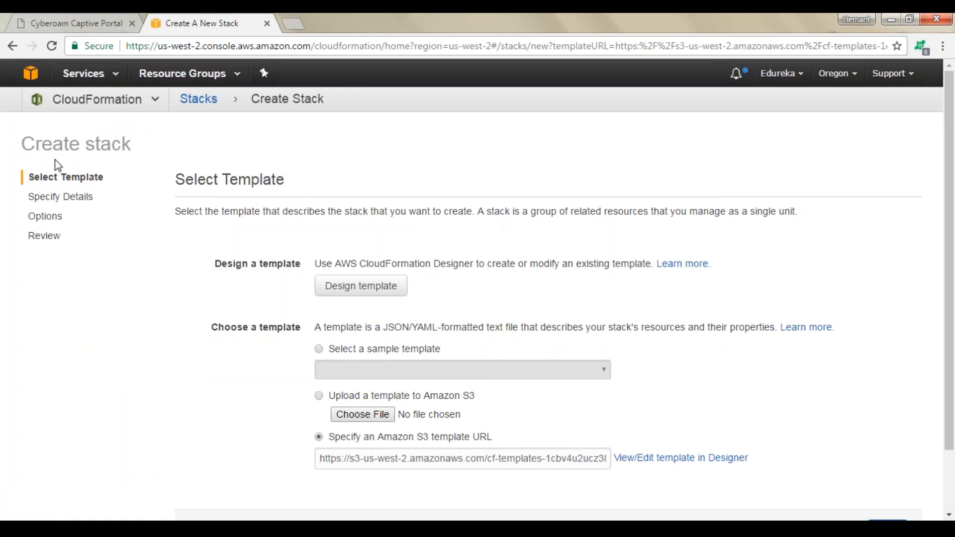
scroll(307, 179, down, 2)
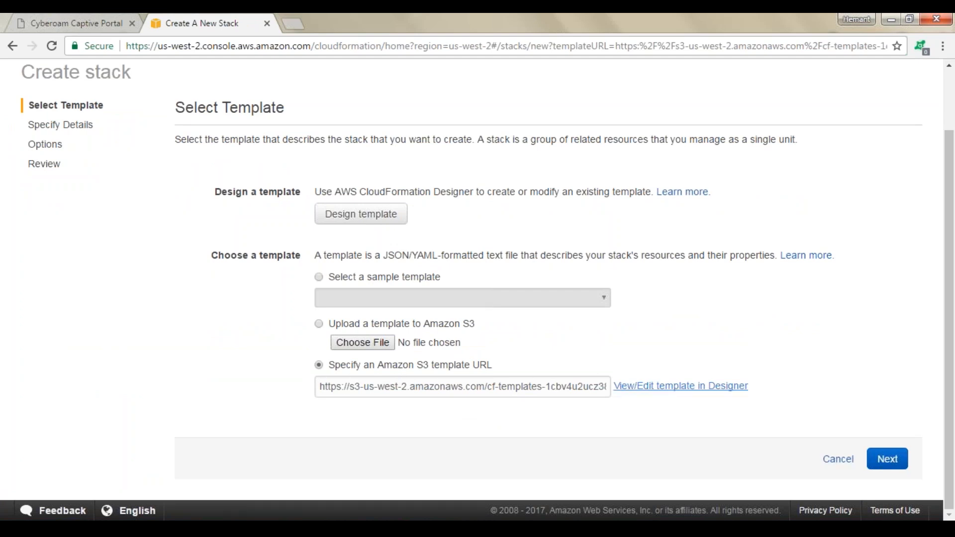
click(886, 459)
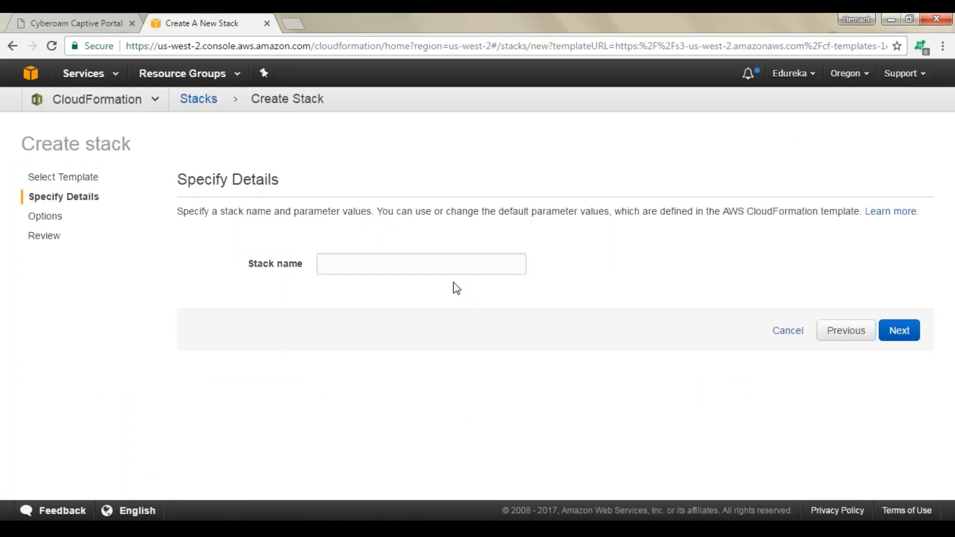
Name the stack edurekacf and create it with the default options
text(edurekacf)
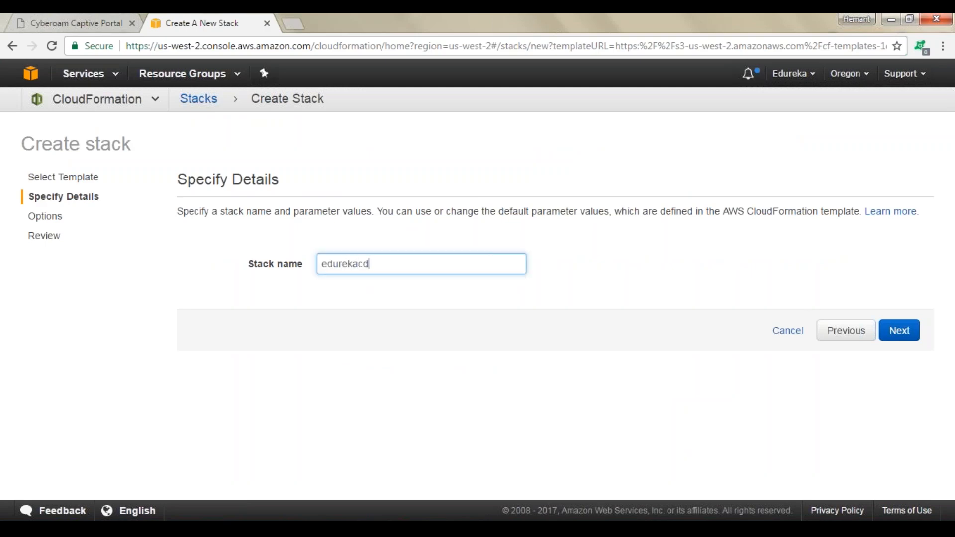
click(898, 332)
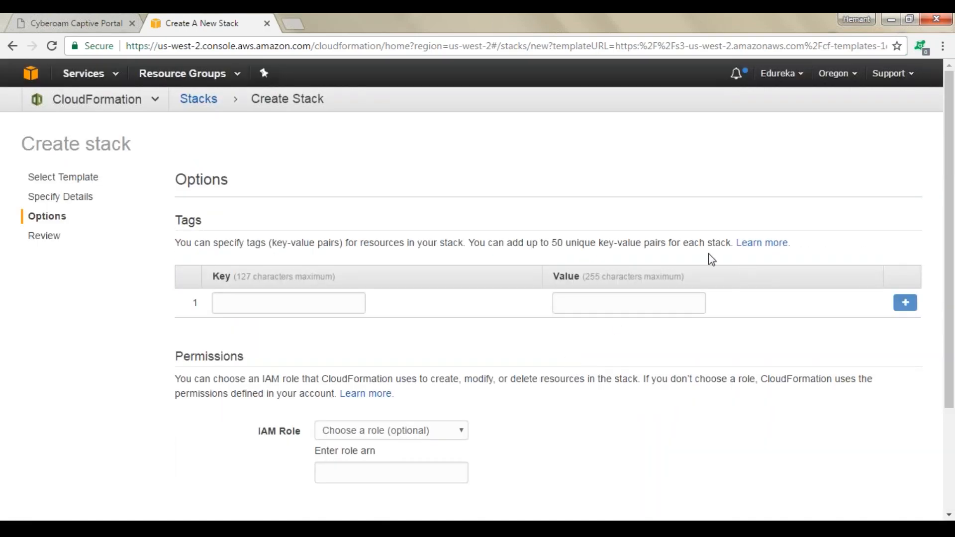
scroll(711, 256, down, 3)
click(888, 459)
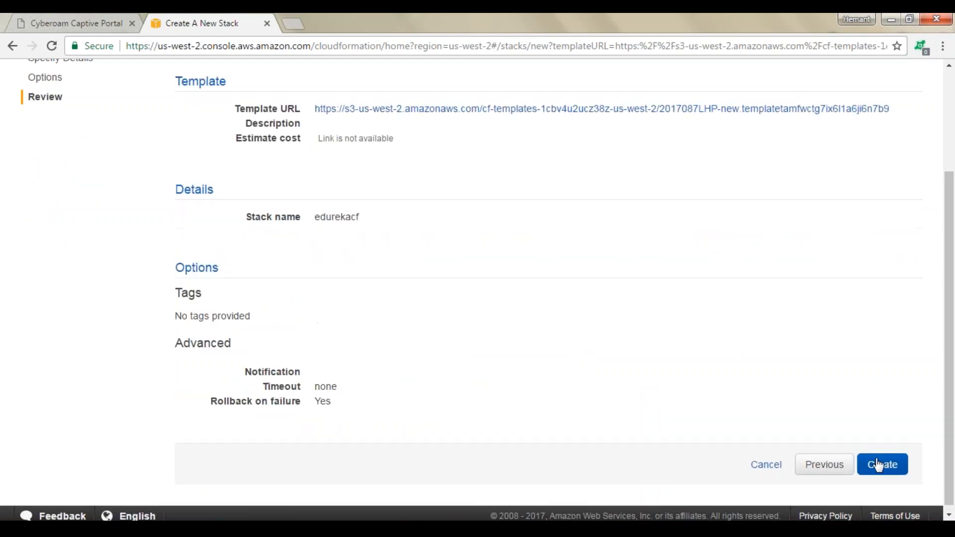
click(875, 464)
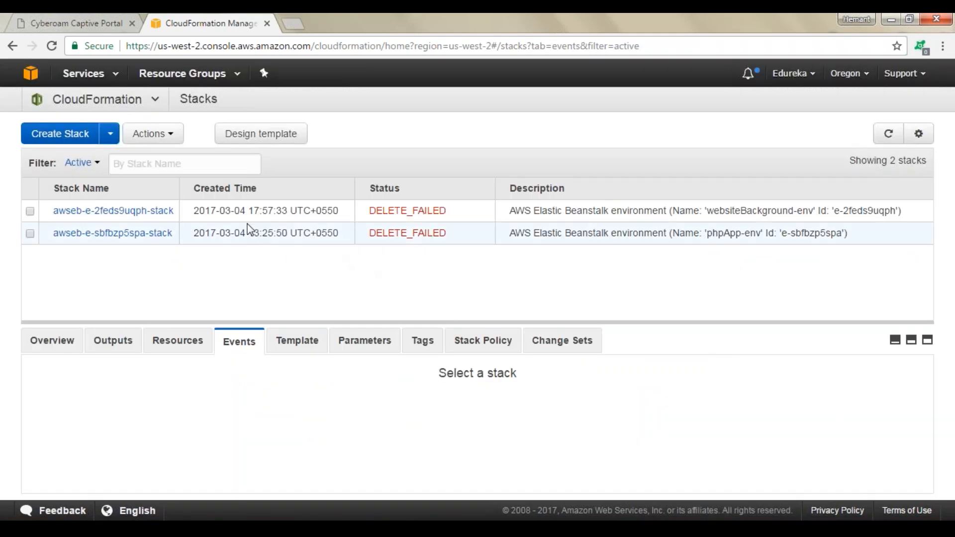
Refresh the stack list and select the edurekacf stack to view its events
click(52, 46)
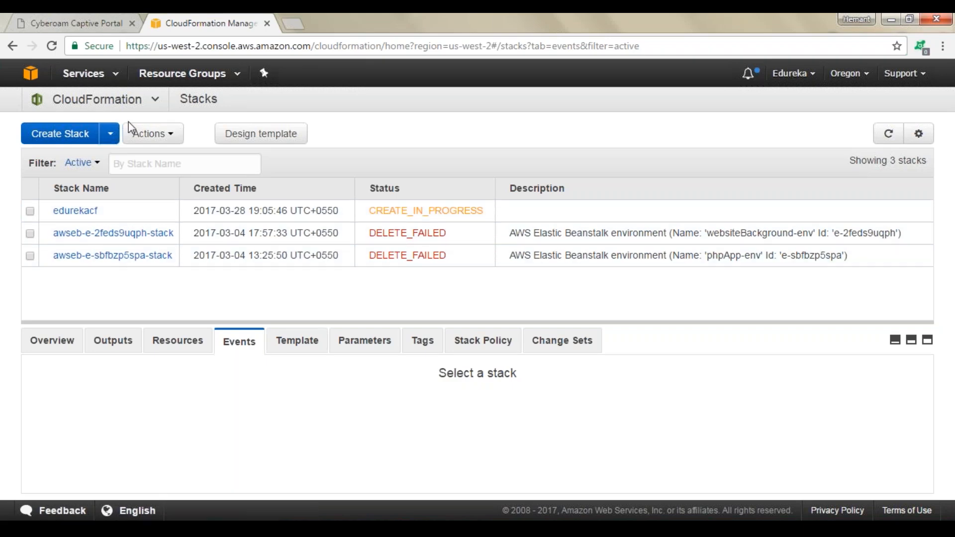
click(54, 47)
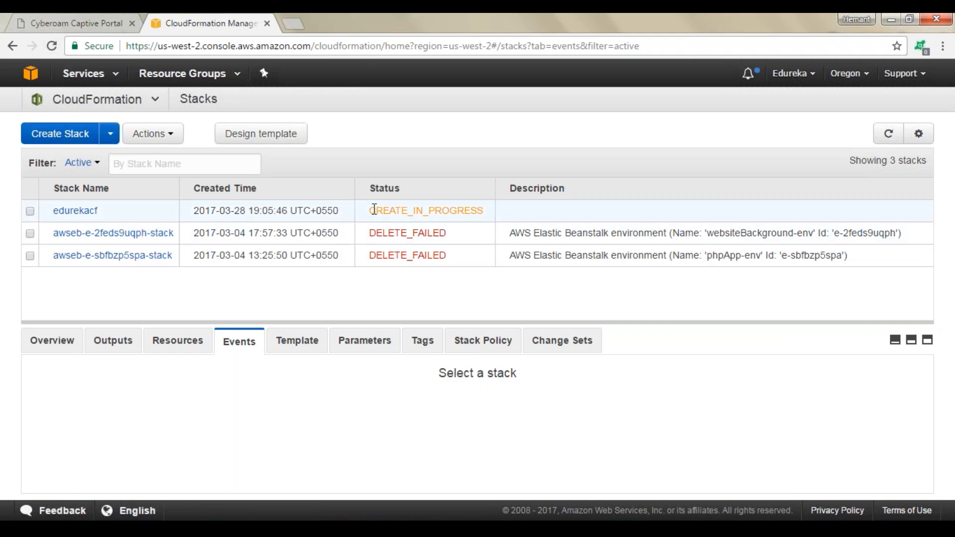
drag(374, 210, 486, 210)
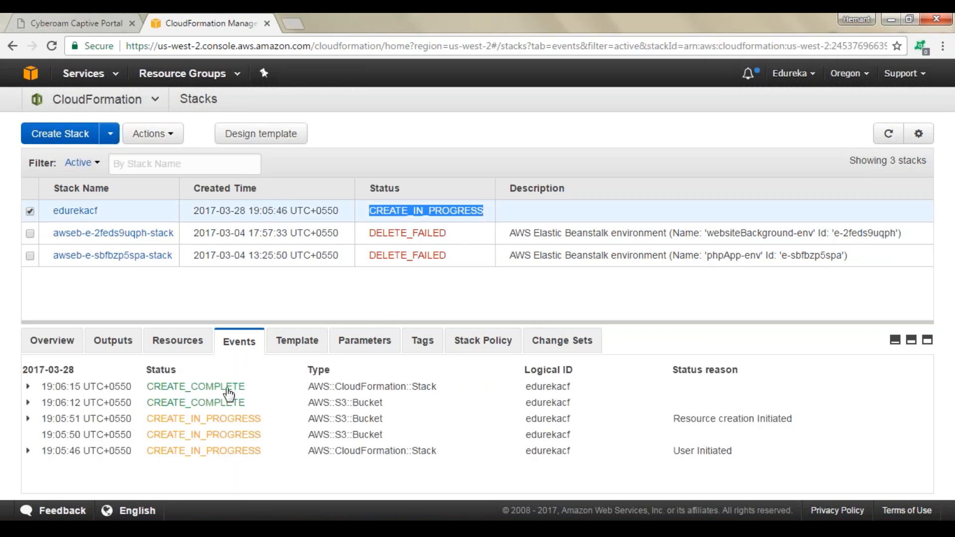
Open the S3 console in a new tab and browse the bucket list for the new bucket
middle_click(29, 80)
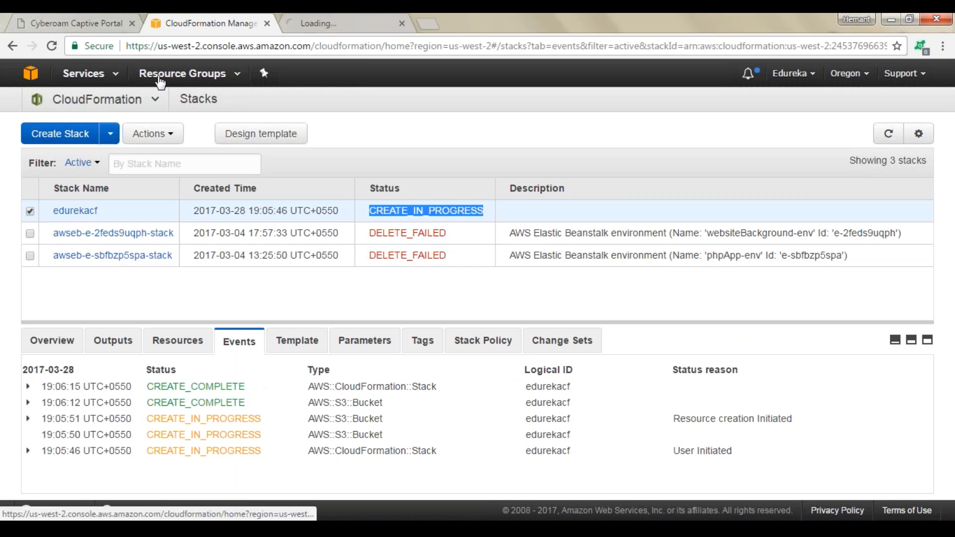
click(350, 22)
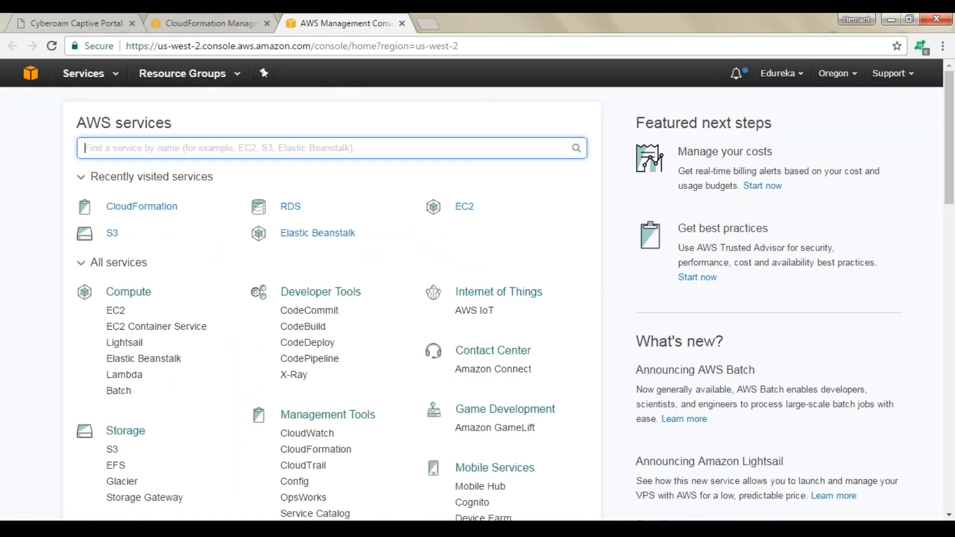
click(113, 235)
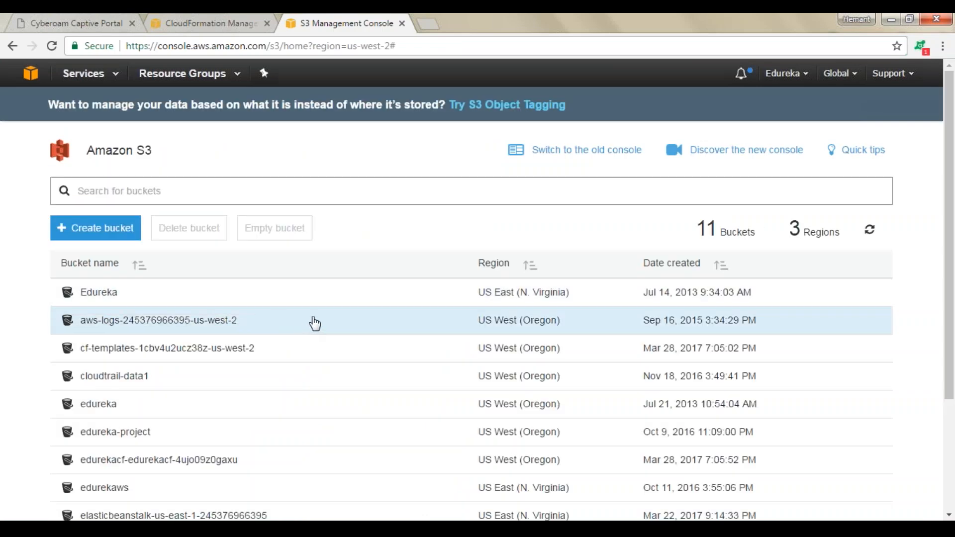
scroll(315, 323, down, 3)
scroll(314, 319, up, 2)
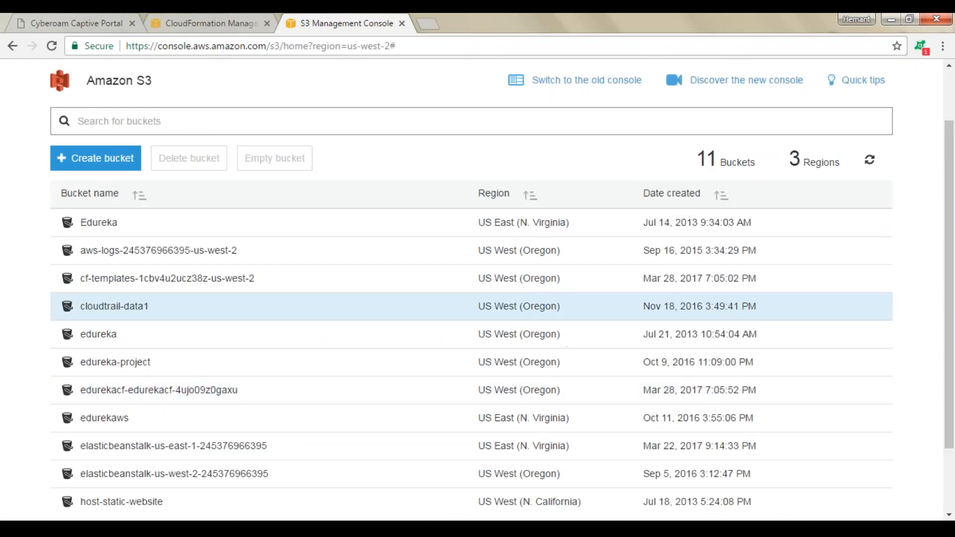
scroll(94, 319, down, 2)
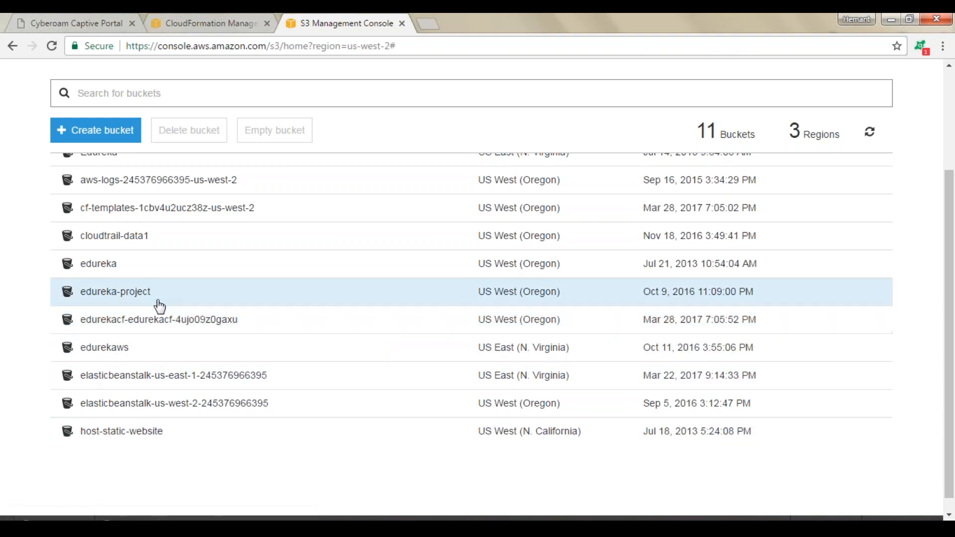
Return to CloudFormation and start creating a new stack
click(225, 16)
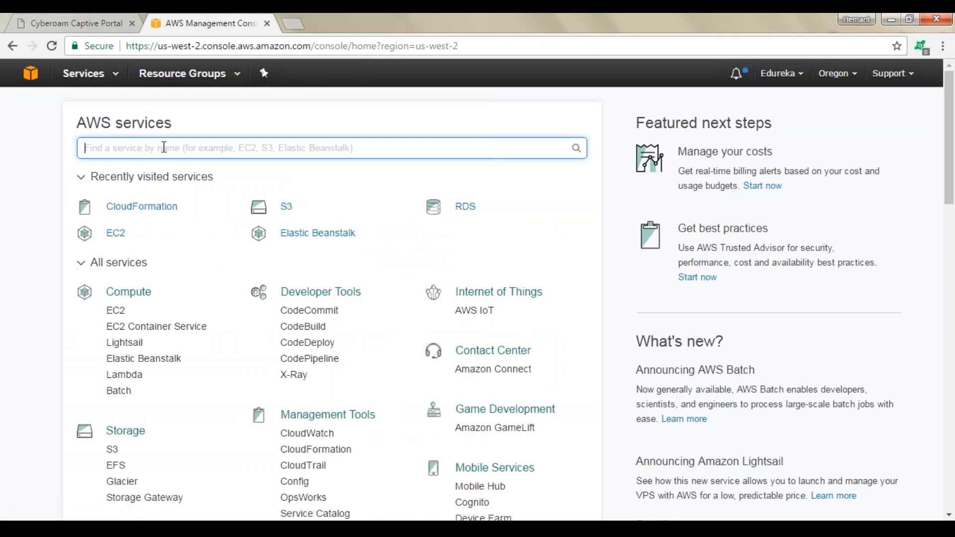
click(159, 205)
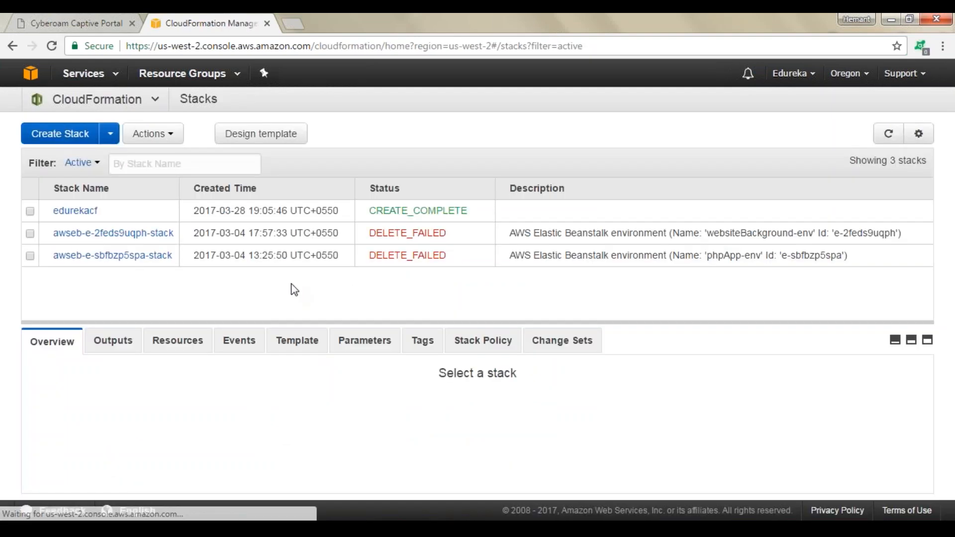
click(79, 134)
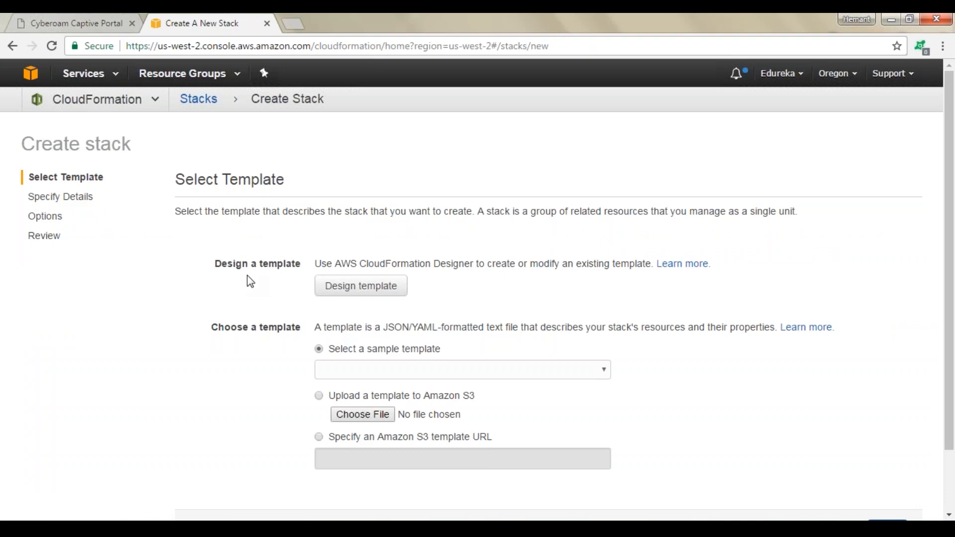
Pick the LAMP Stack sample template and open it in Designer
click(463, 374)
click(422, 194)
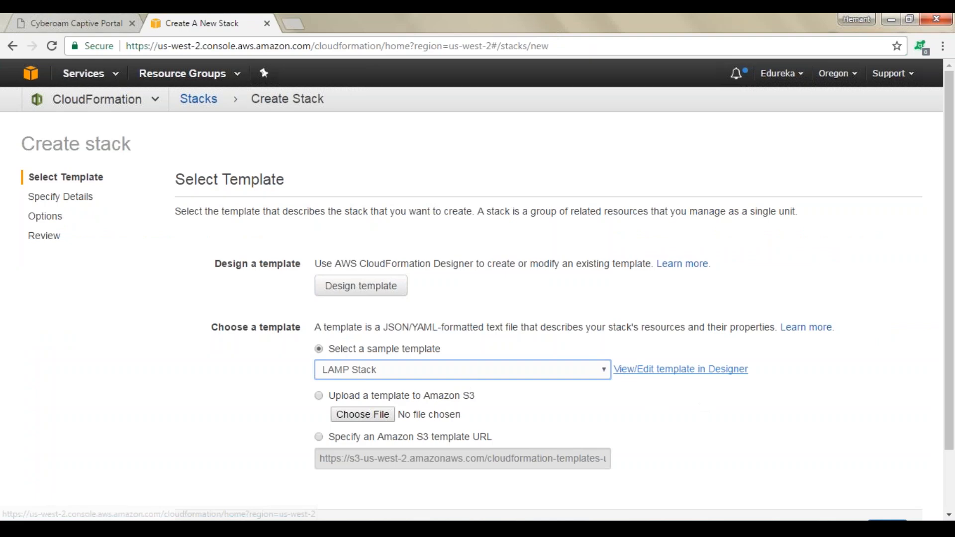
click(694, 372)
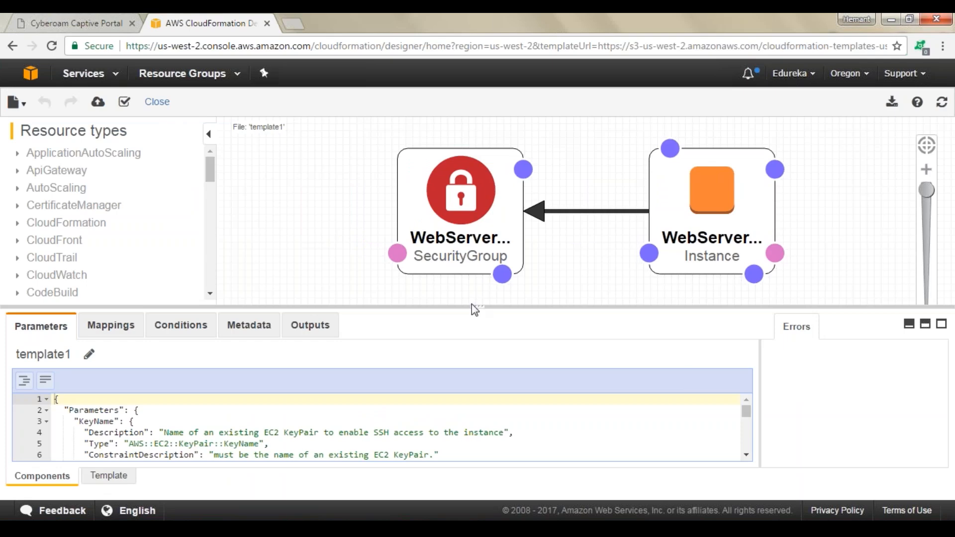
Examine the LAMP template's JSON, including its description and parameter definitions
drag(472, 305, 477, 463)
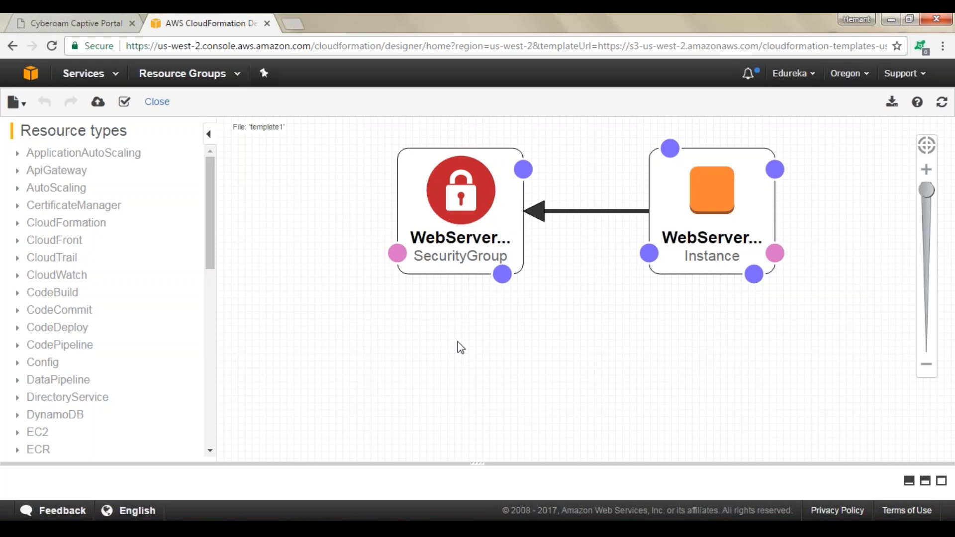
drag(479, 463, 498, 239)
scroll(455, 364, down, 2)
click(123, 476)
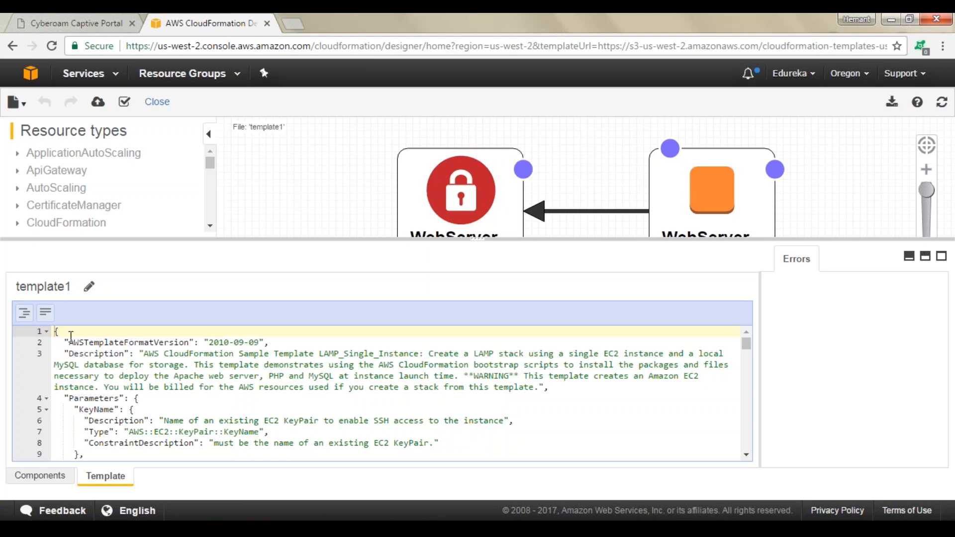
click(142, 342)
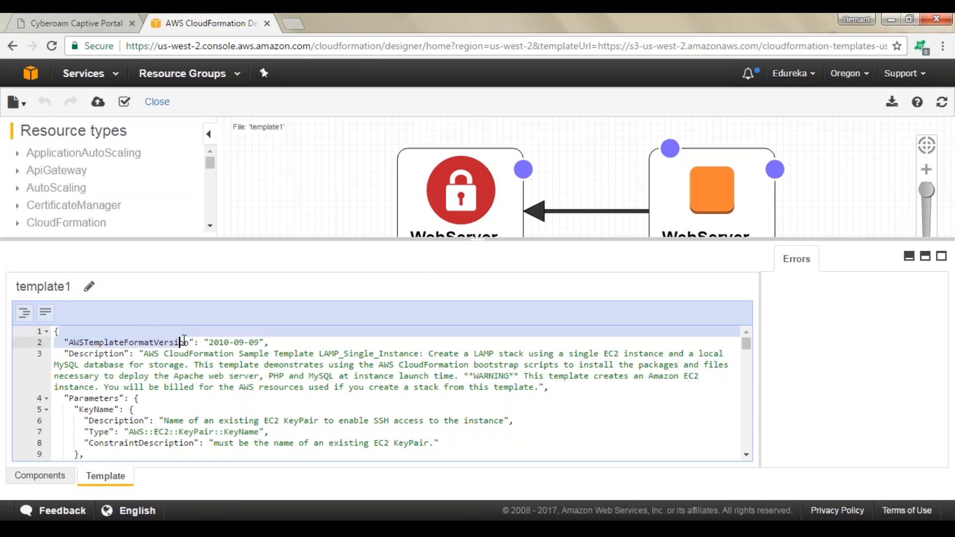
drag(66, 354, 134, 365)
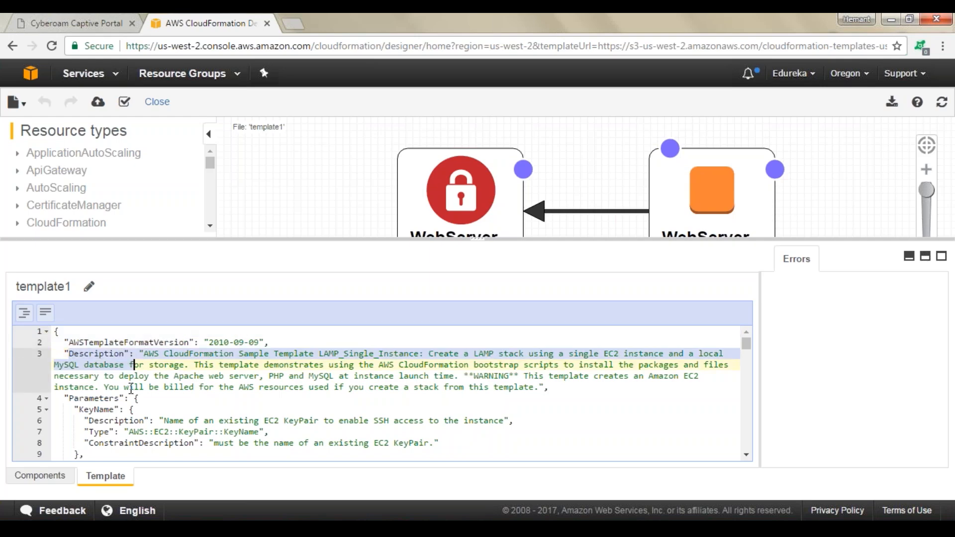
scroll(131, 388, down, 1)
drag(70, 356, 119, 357)
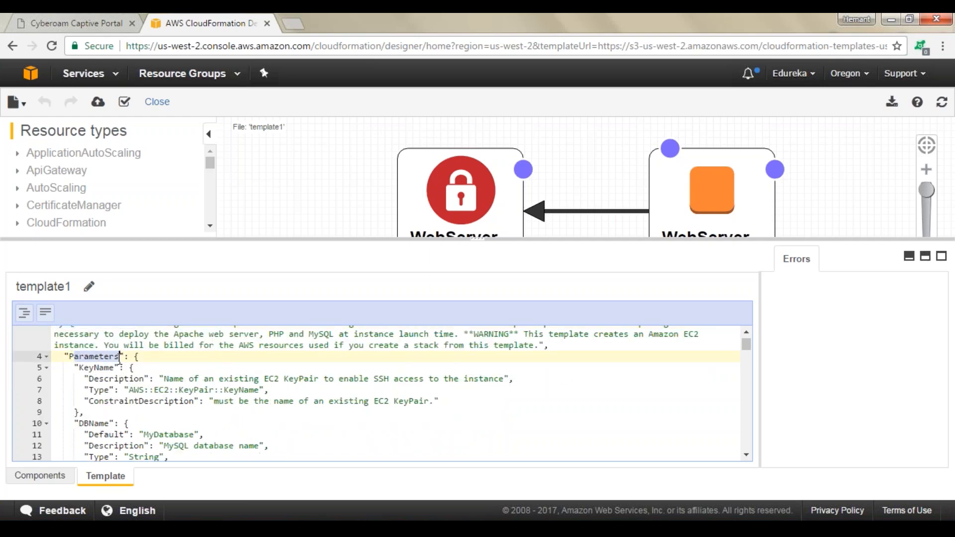
click(88, 357)
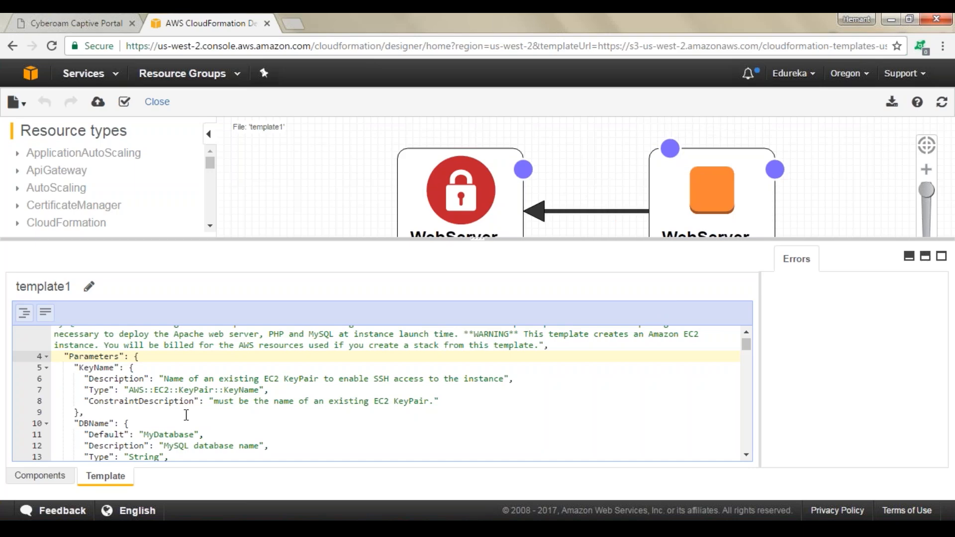
scroll(175, 400, down, 1)
scroll(174, 395, up, 1)
drag(80, 369, 115, 369)
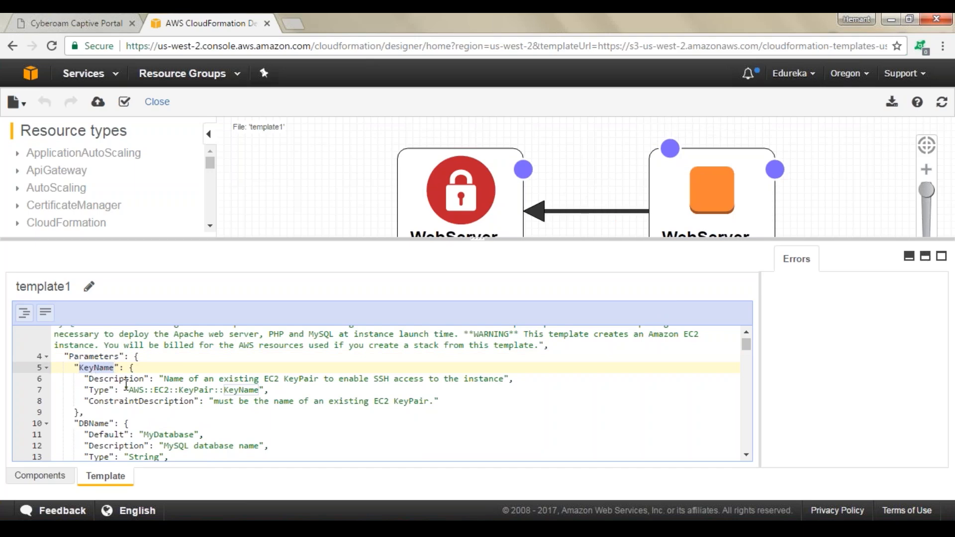
drag(129, 381, 385, 402)
scroll(121, 364, down, 3)
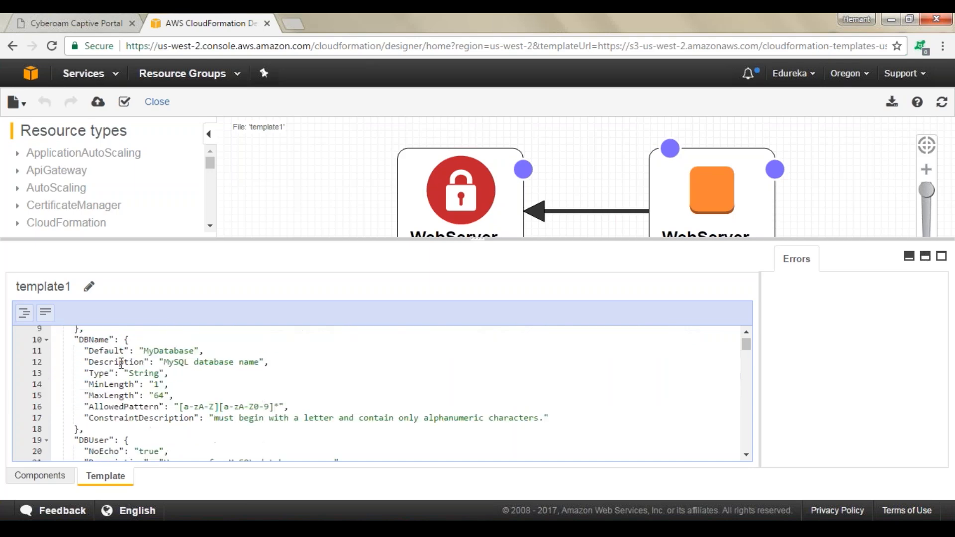
drag(56, 350, 264, 406)
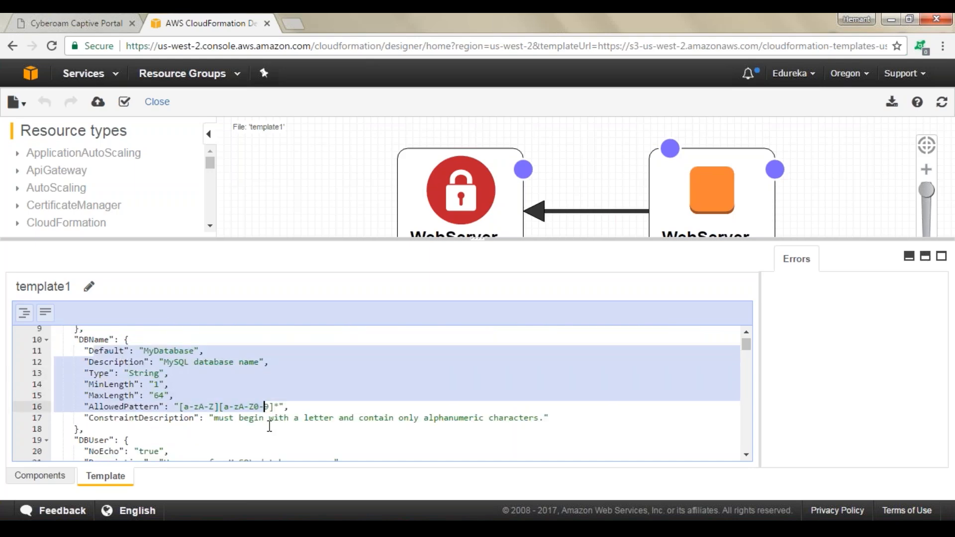
scroll(249, 398, down, 11)
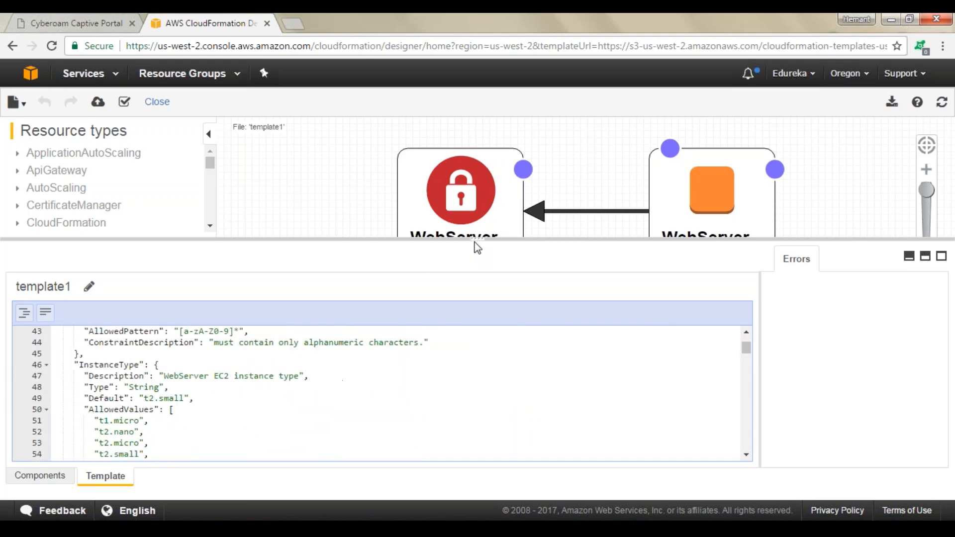
drag(477, 245, 485, 454)
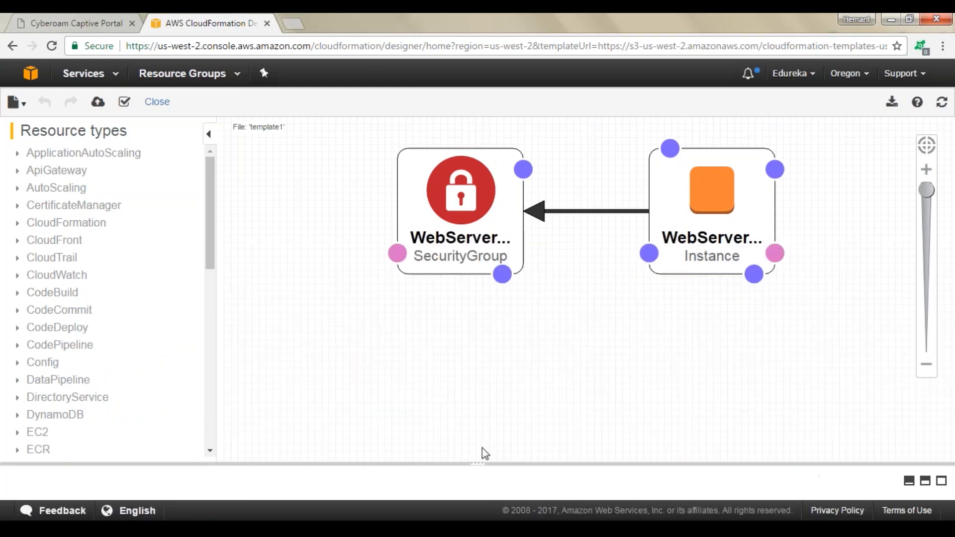
Launch stack creation from the Designer template and continue past template selection
click(98, 102)
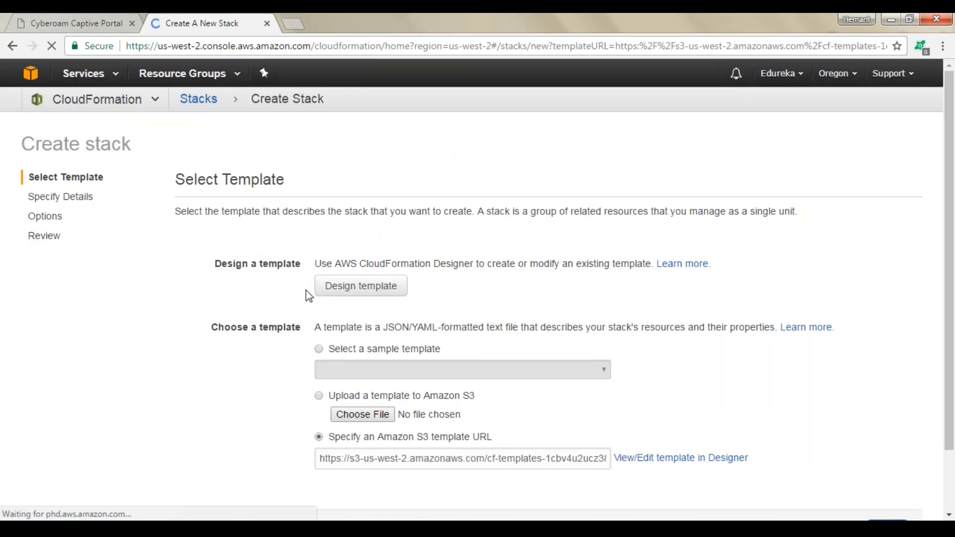
scroll(309, 297, down, 3)
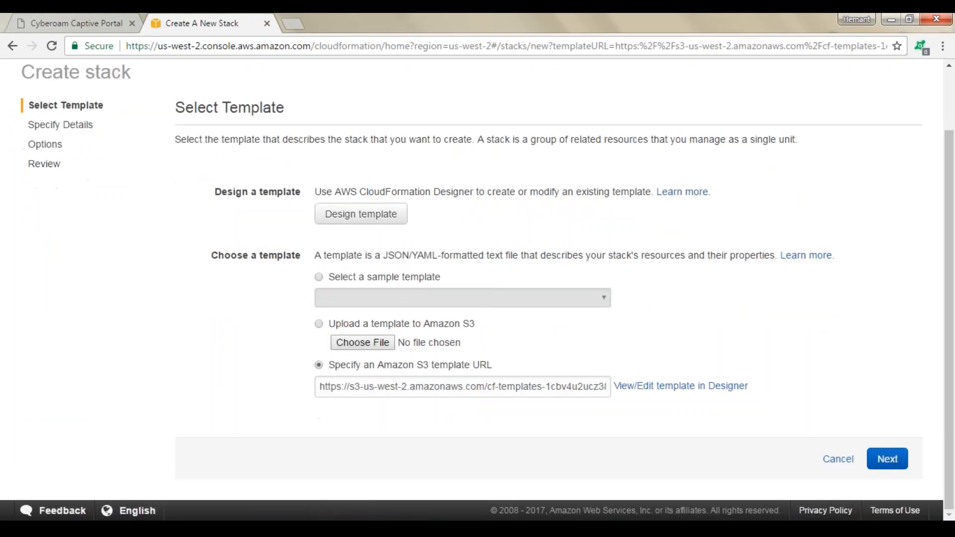
click(887, 462)
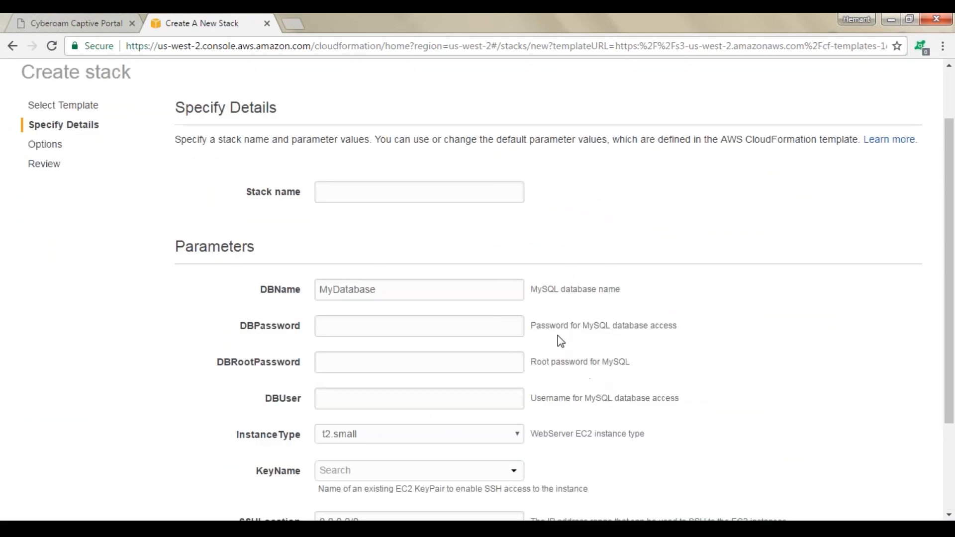
Name the stack lampdemo
scroll(542, 292, down, 3)
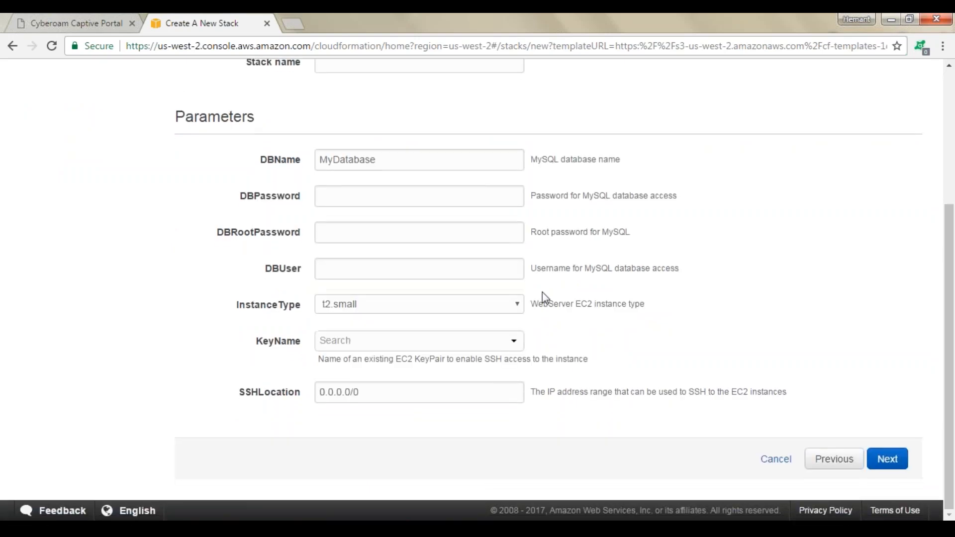
scroll(542, 291, up, 2)
scroll(547, 321, up, 2)
click(406, 262)
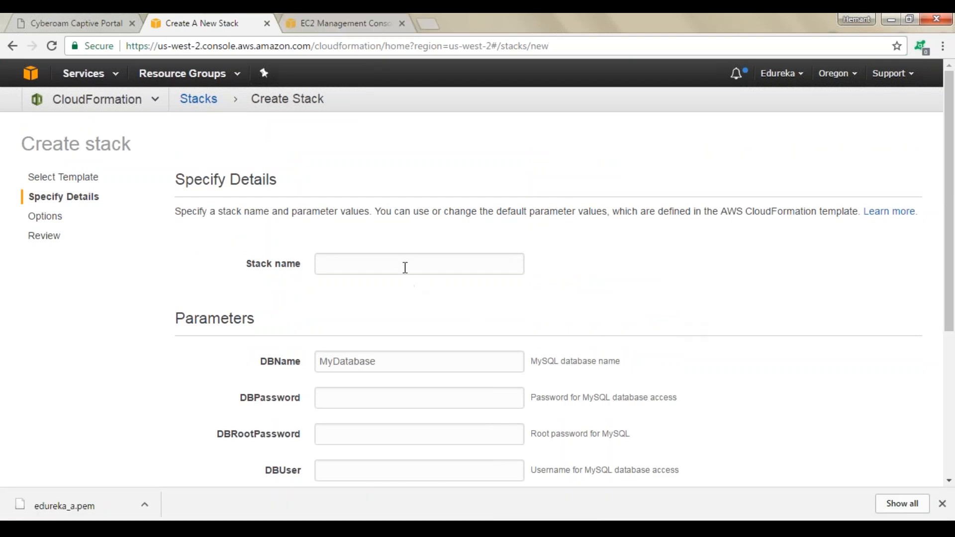
text(lampdemo)
key(Tab)
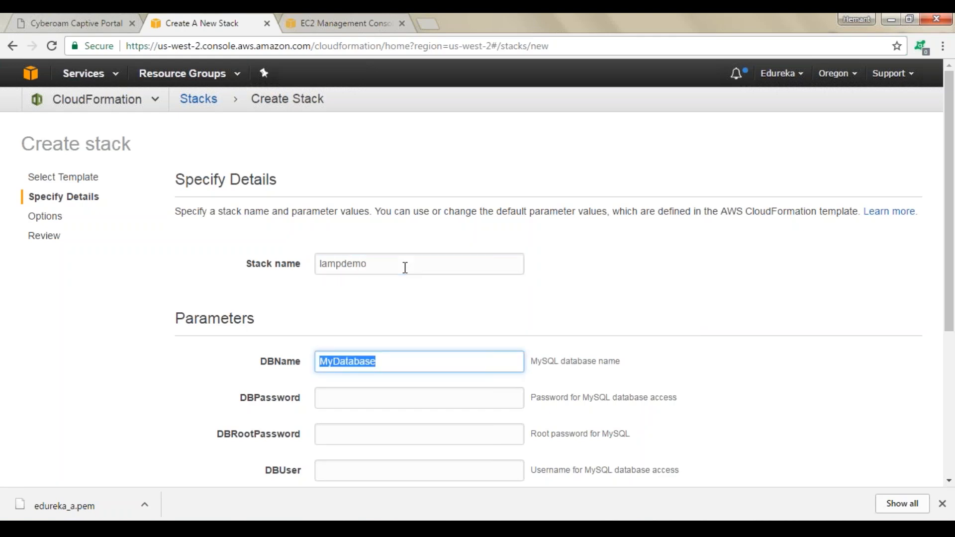
Set the DBName parameter to edureka
scroll(406, 267, down, 3)
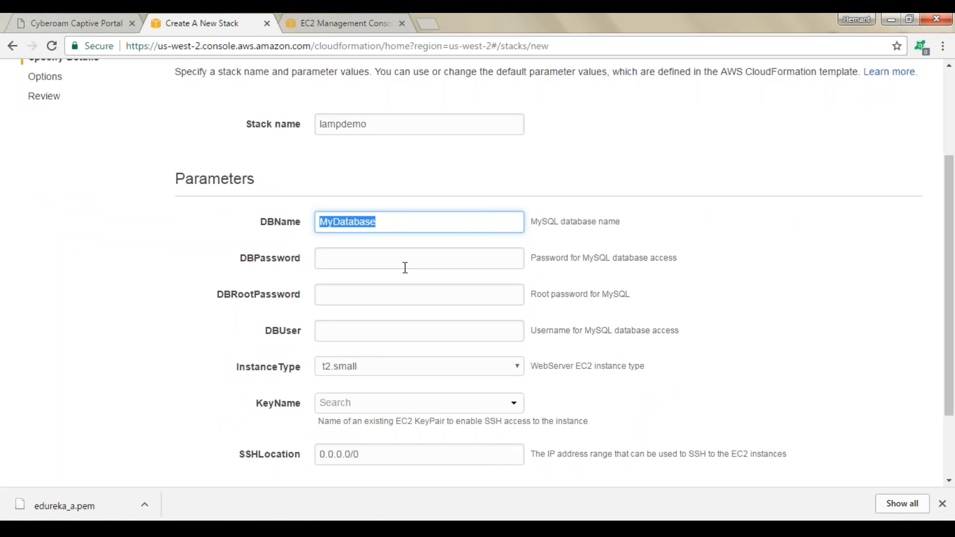
scroll(421, 254, down, 2)
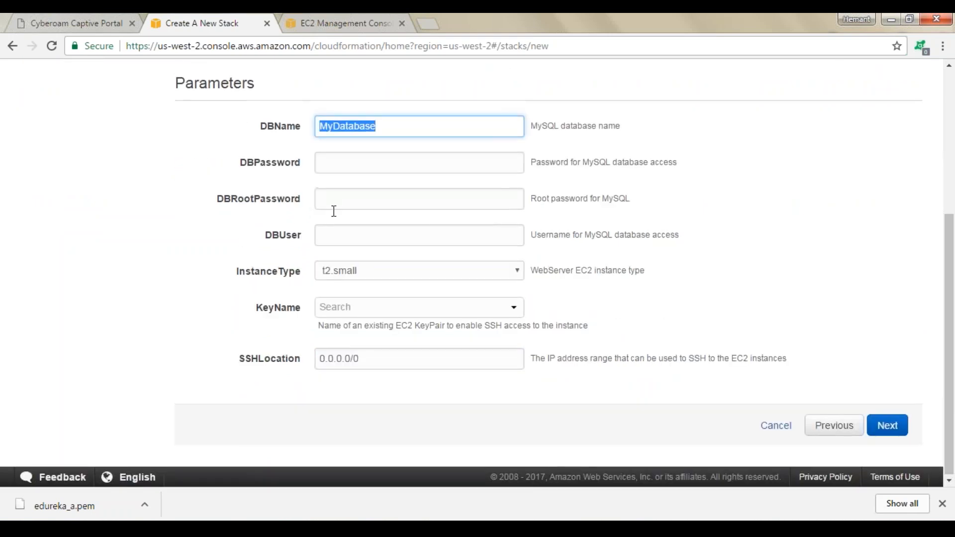
scroll(318, 221, up, 3)
click(392, 264)
drag(392, 264, 318, 265)
text(edureka)
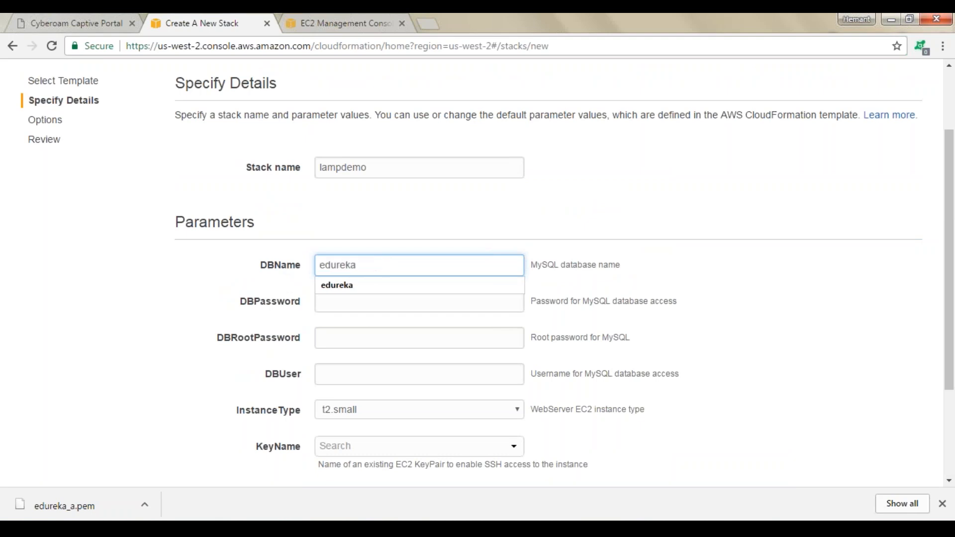
key(Tab)
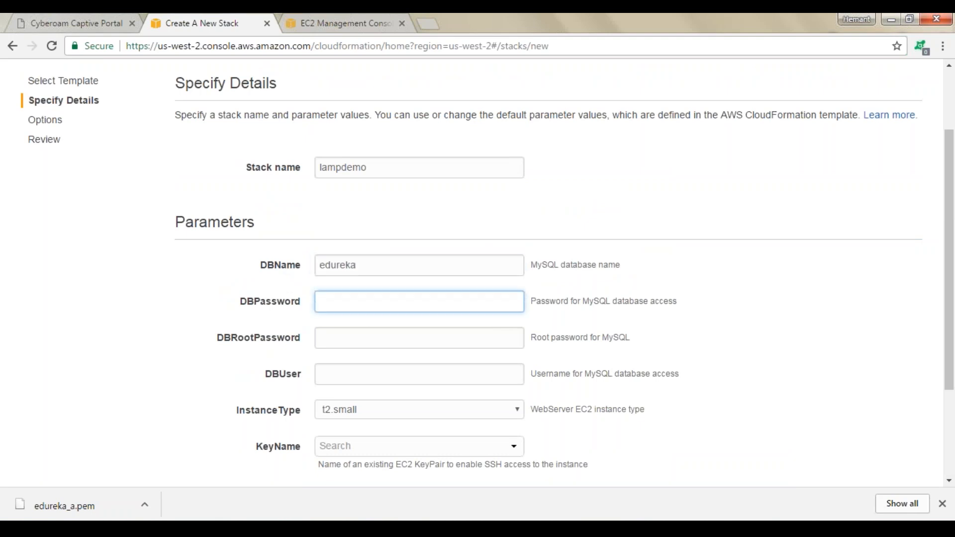
Enter the database password, the root password and the database user name
text(edureka1234)
key(Tab)
text(edureka1234)
key(Tab)
text(edureka)
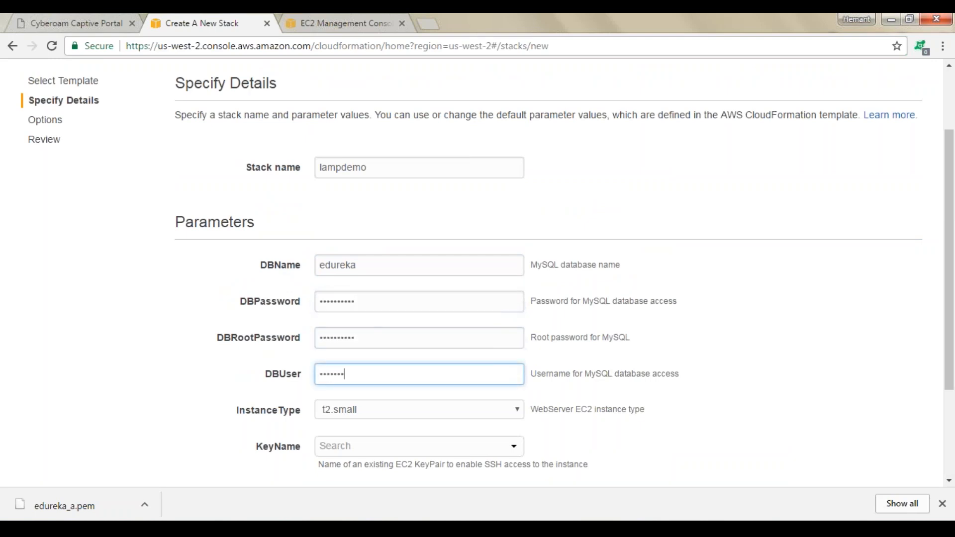
Set the InstanceType parameter to t1.micro
key(Tab)
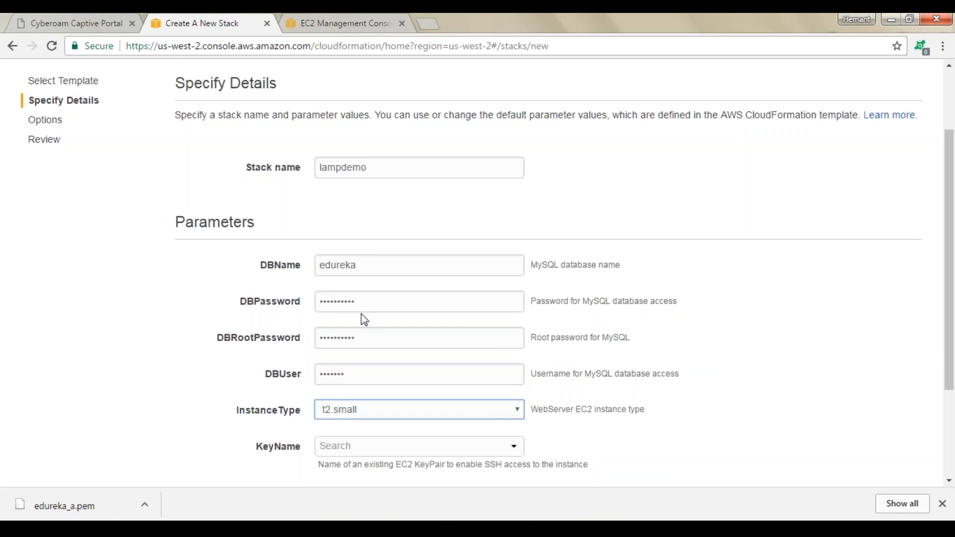
click(463, 418)
key(Up)
key(Up)
key(Up)
key(Return)
scroll(365, 448, down, 3)
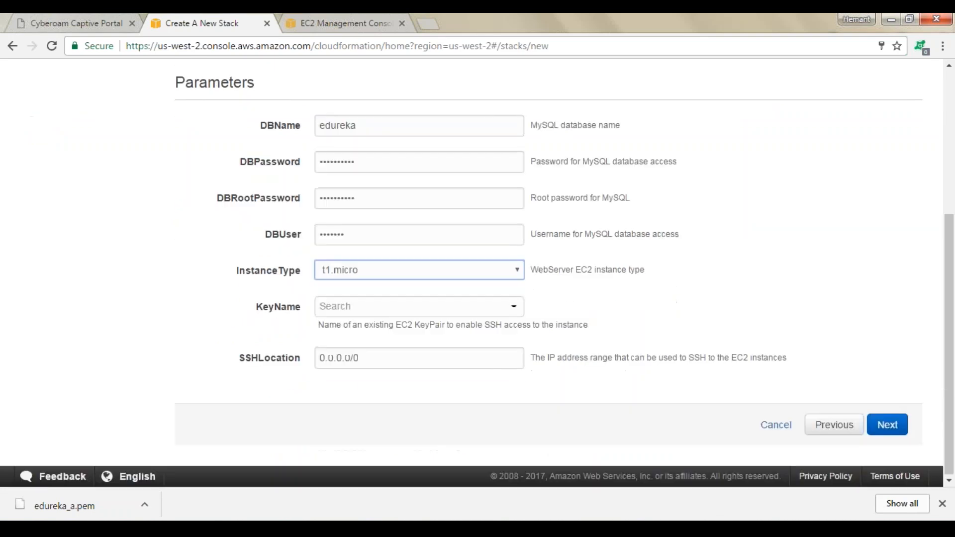
Choose the edureka_a key pair as the KeyName parameter
click(345, 313)
text(ed)
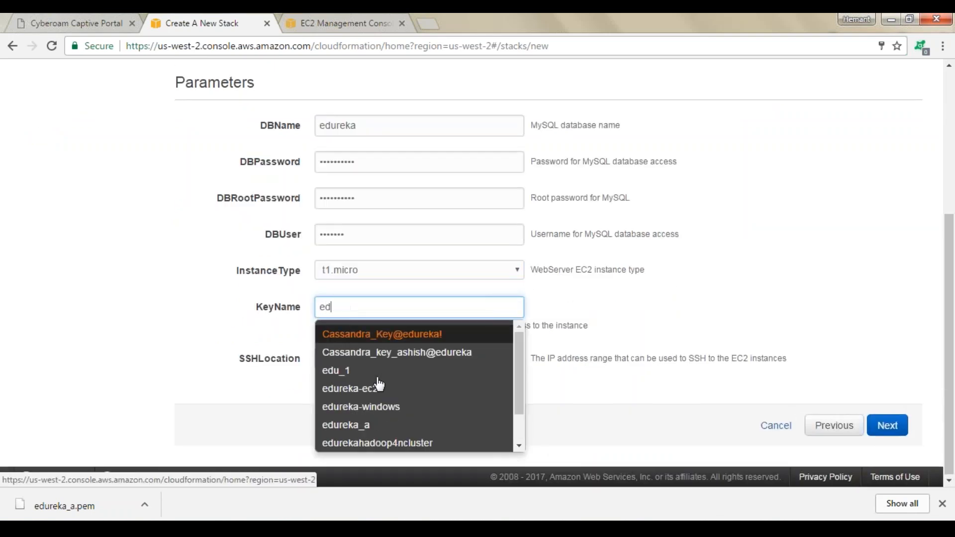
text(ureka_a)
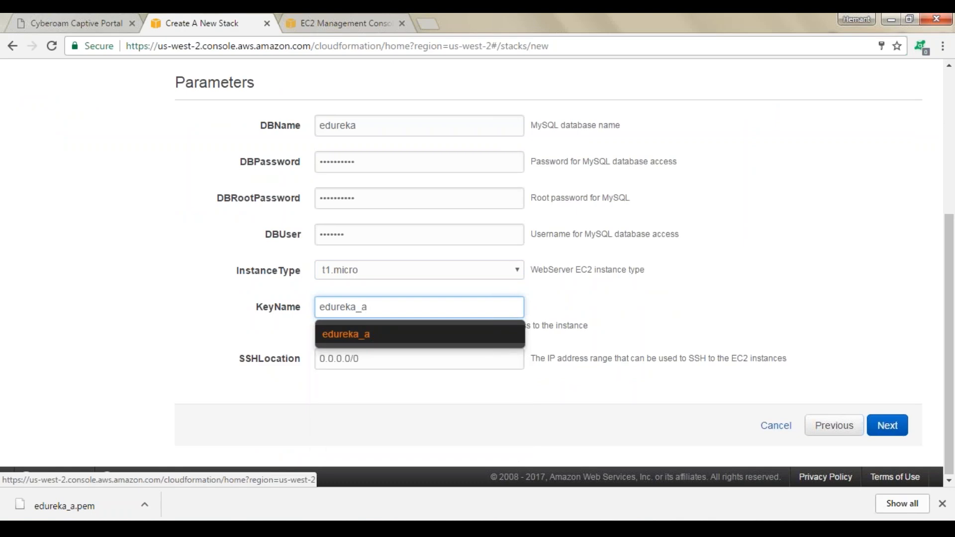
click(513, 324)
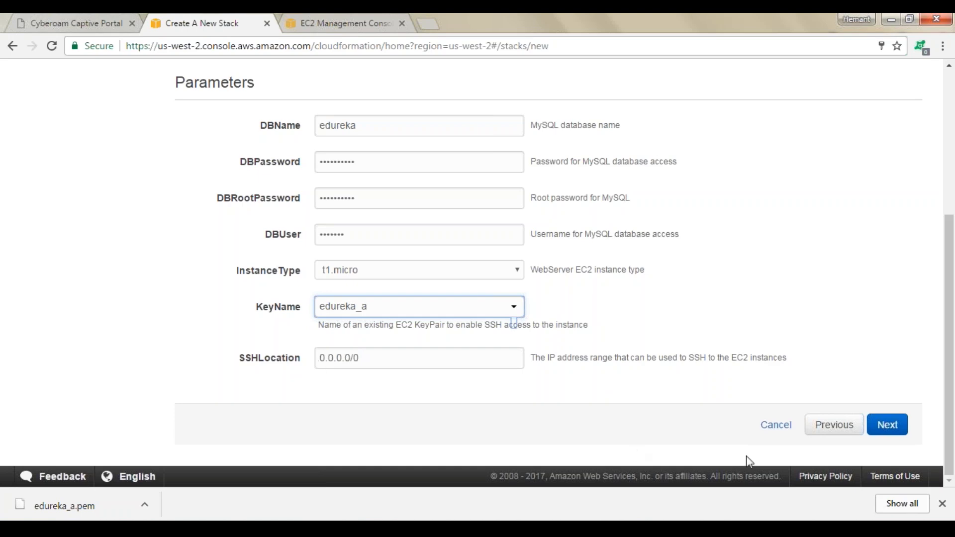
Continue past the options and review pages to create the lampdemo stack
click(887, 425)
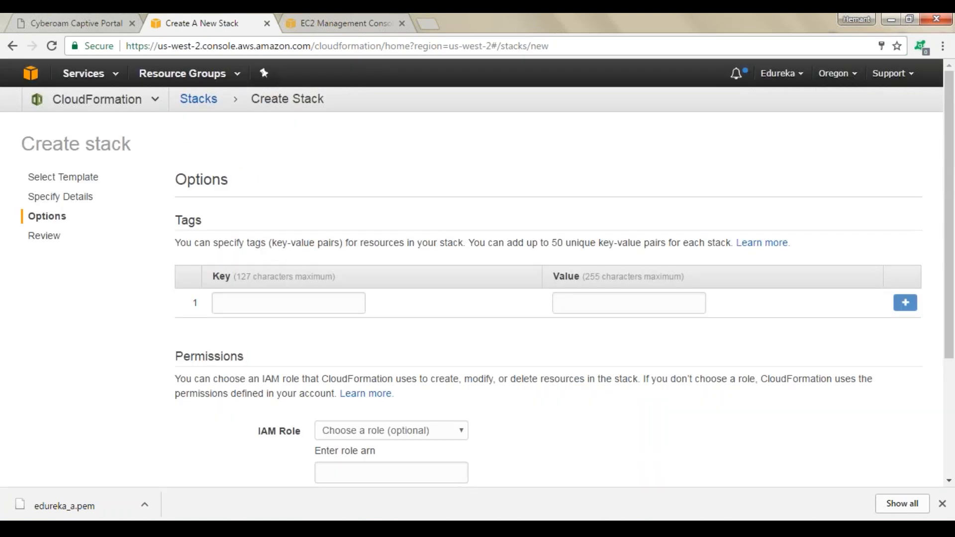
click(893, 427)
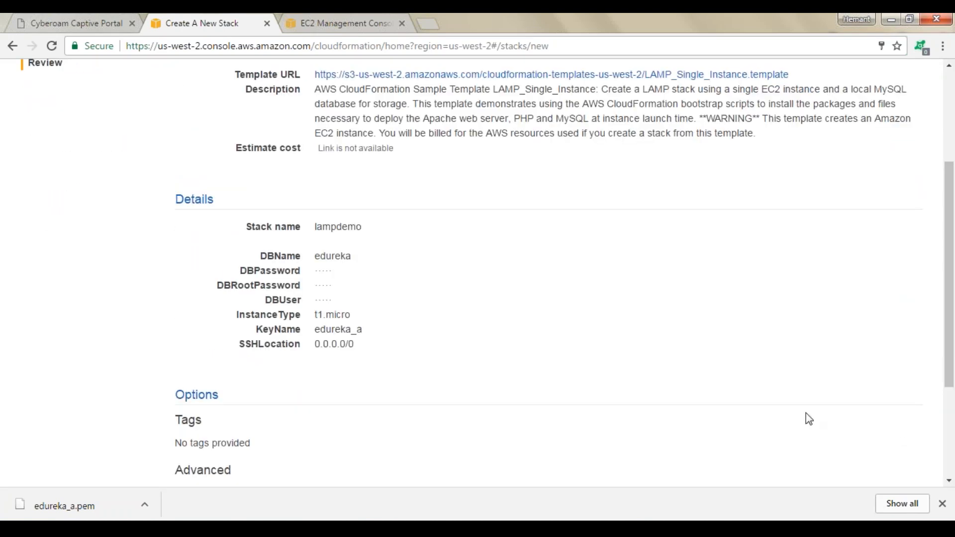
scroll(809, 419, down, 3)
click(894, 424)
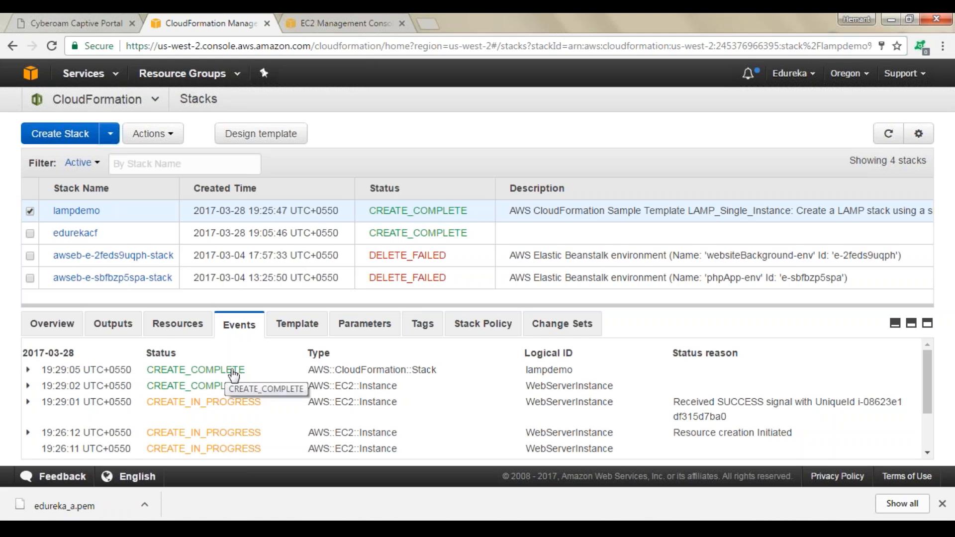
Open the EC2 instances list, select the lampdemo stack's t1.micro instance, and copy its public IP into the PuTTY host name
click(32, 76)
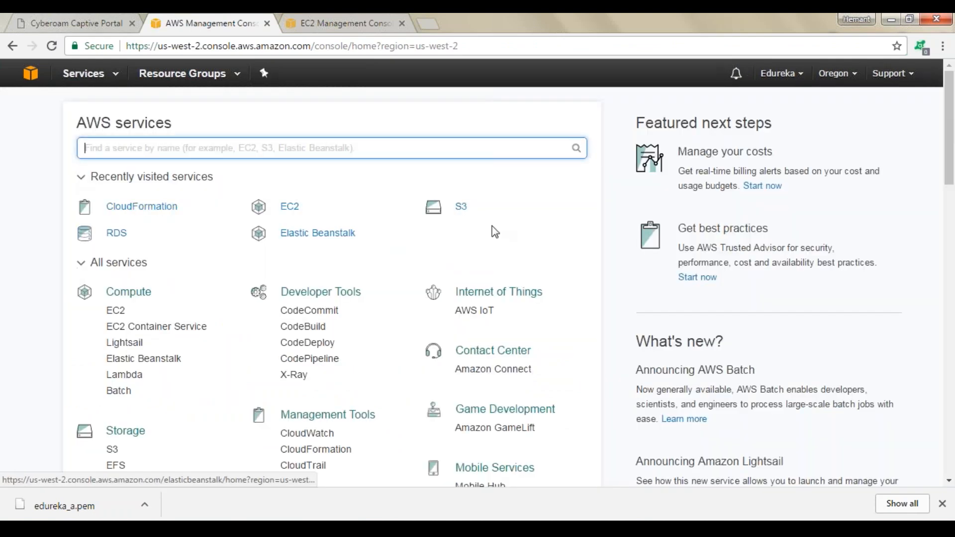
click(290, 206)
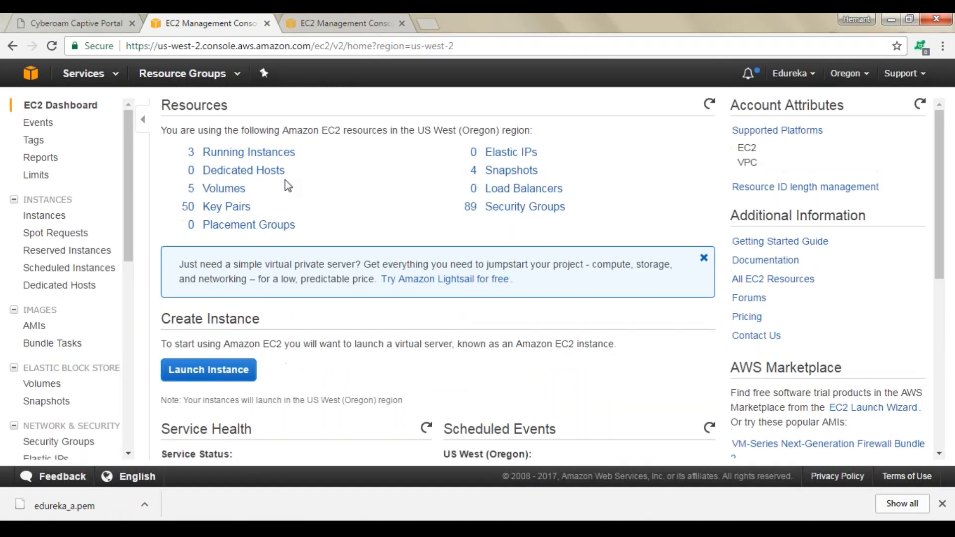
click(45, 214)
click(168, 220)
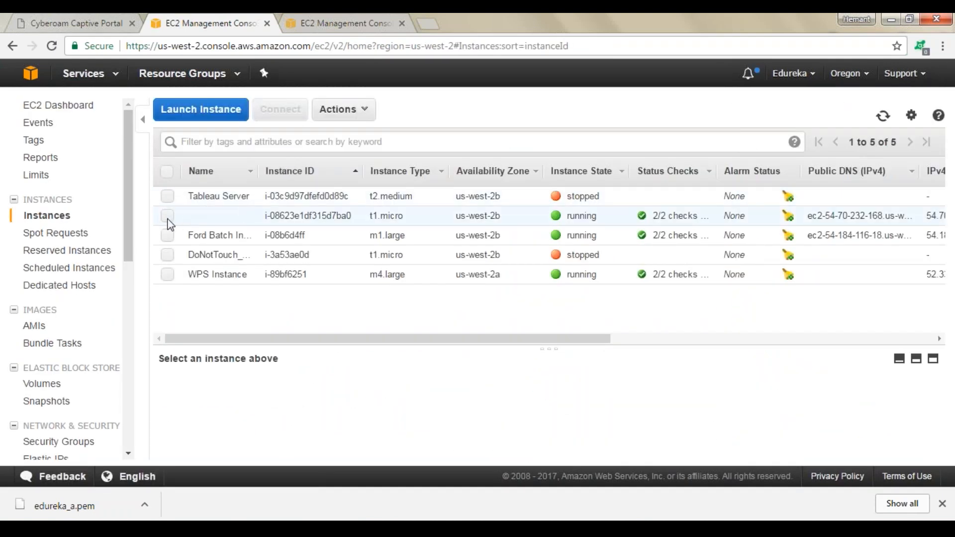
drag(237, 339, 574, 341)
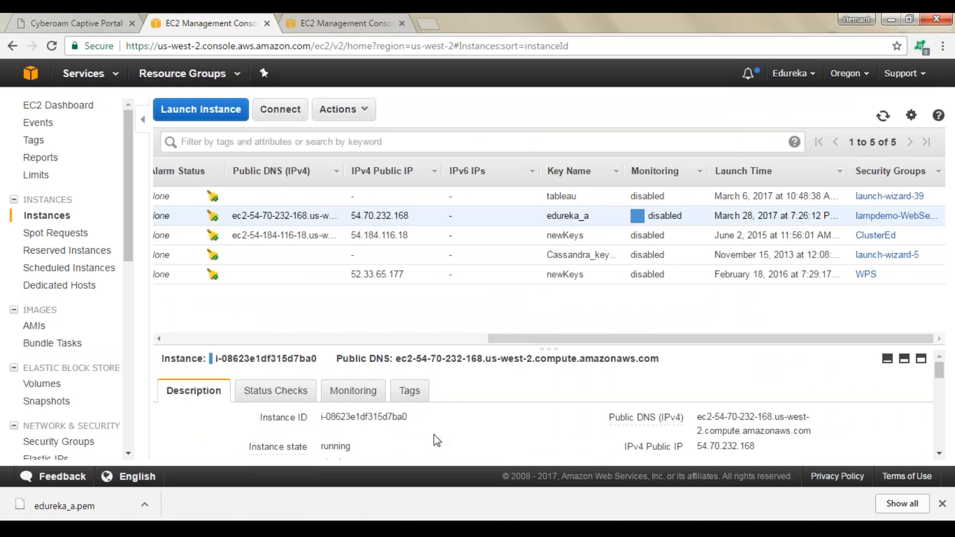
drag(502, 339, 173, 352)
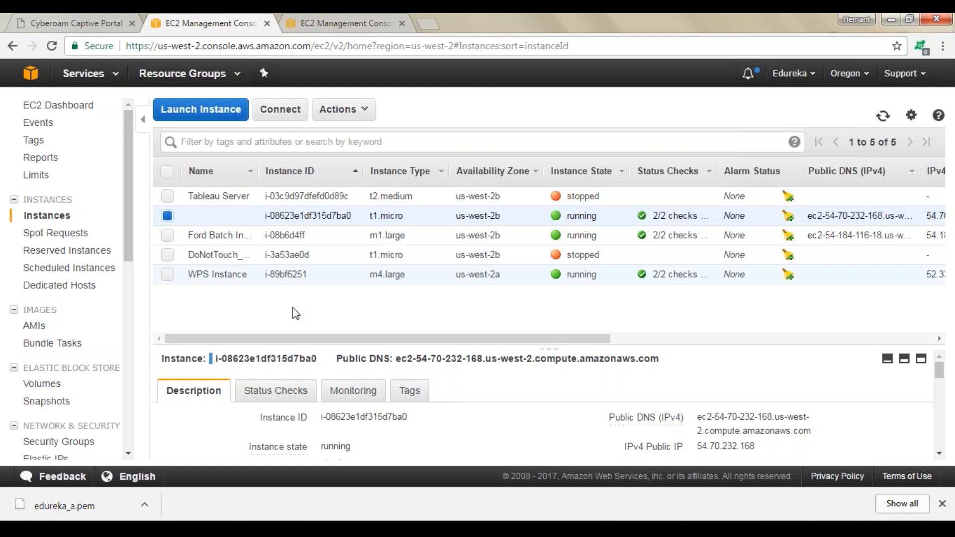
drag(763, 454, 721, 443)
drag(755, 410, 697, 409)
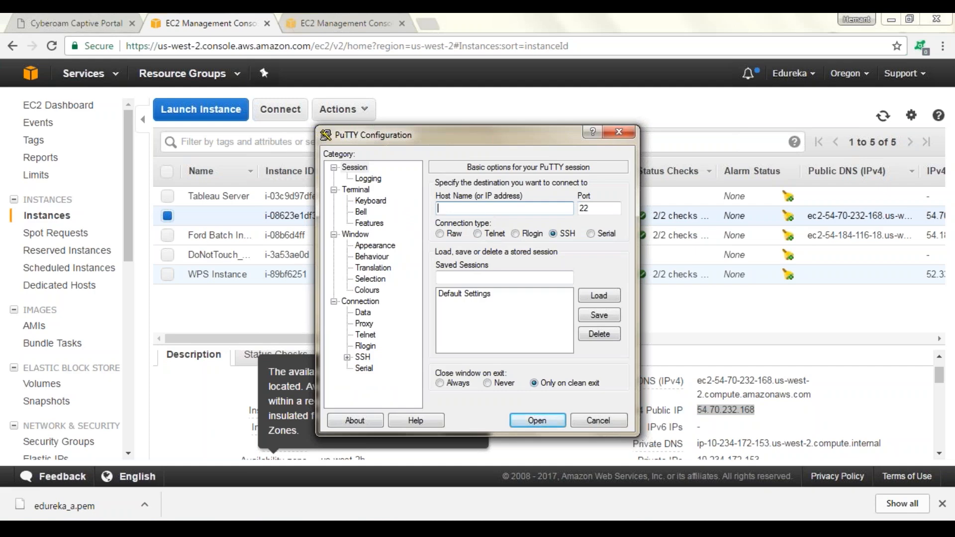
text(54.70.232.168)
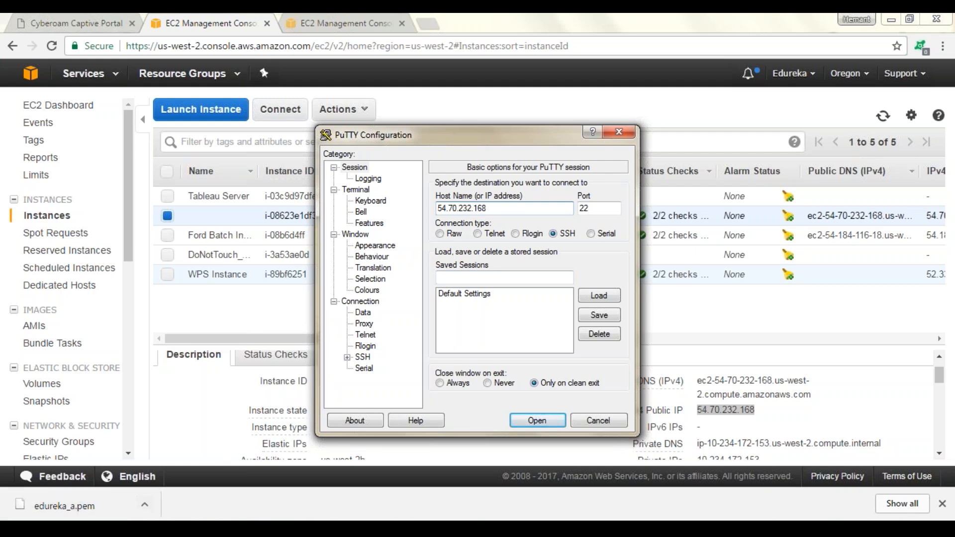
Launch PuTTYgen and load the edureka_a.pem key file from Downloads, showing all file types
click(266, 528)
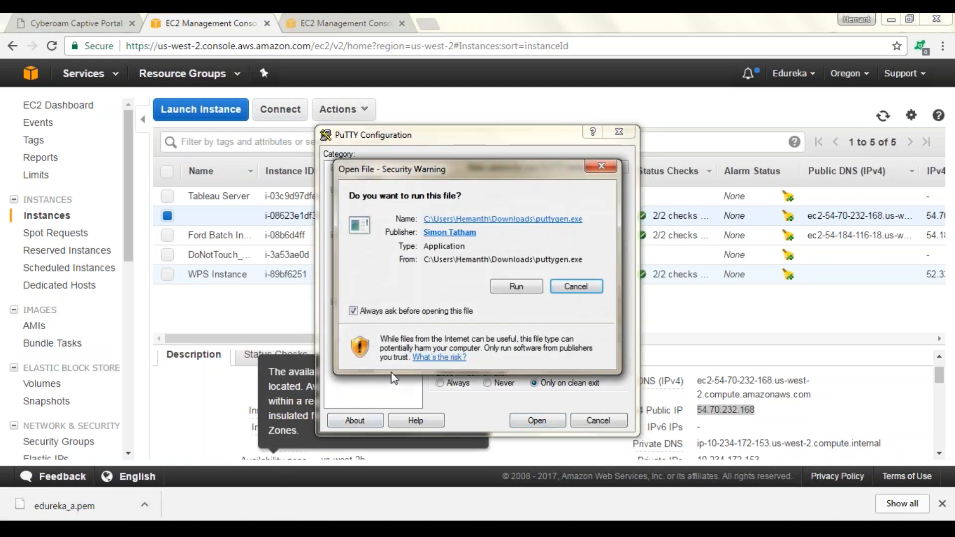
click(516, 286)
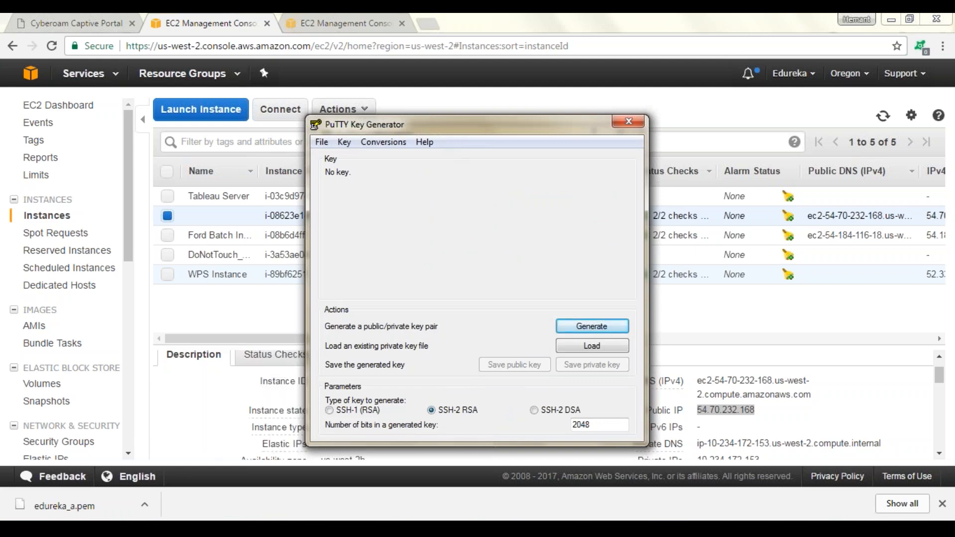
drag(94, 505, 591, 346)
click(592, 346)
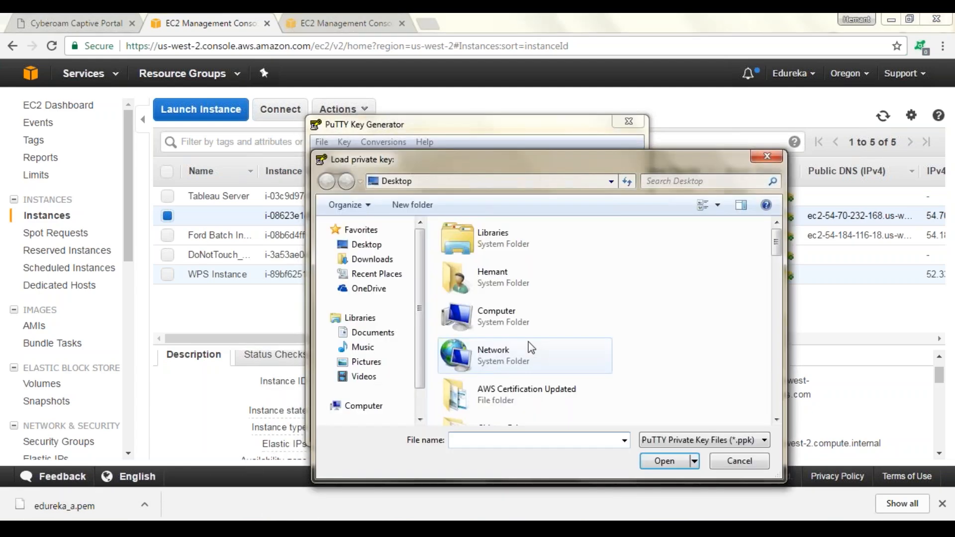
click(511, 288)
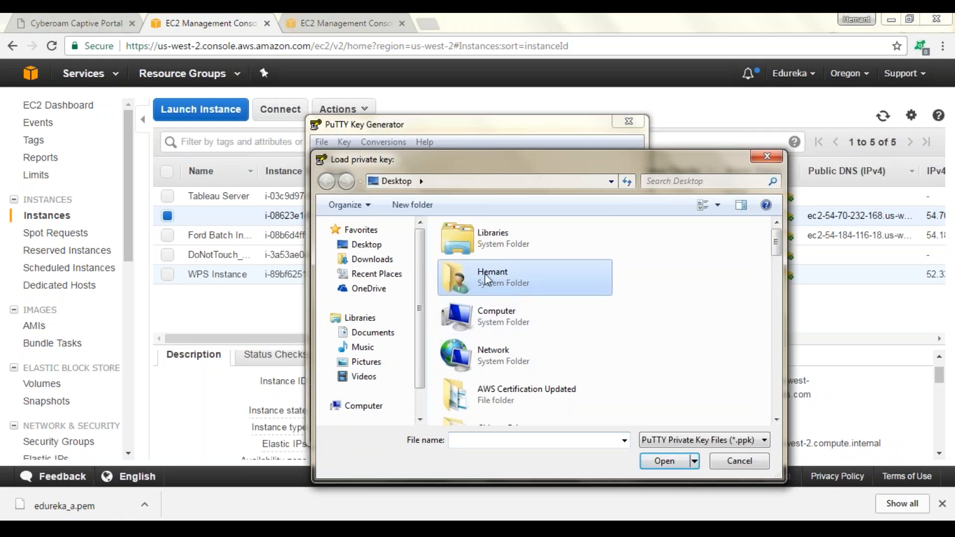
click(401, 259)
click(746, 440)
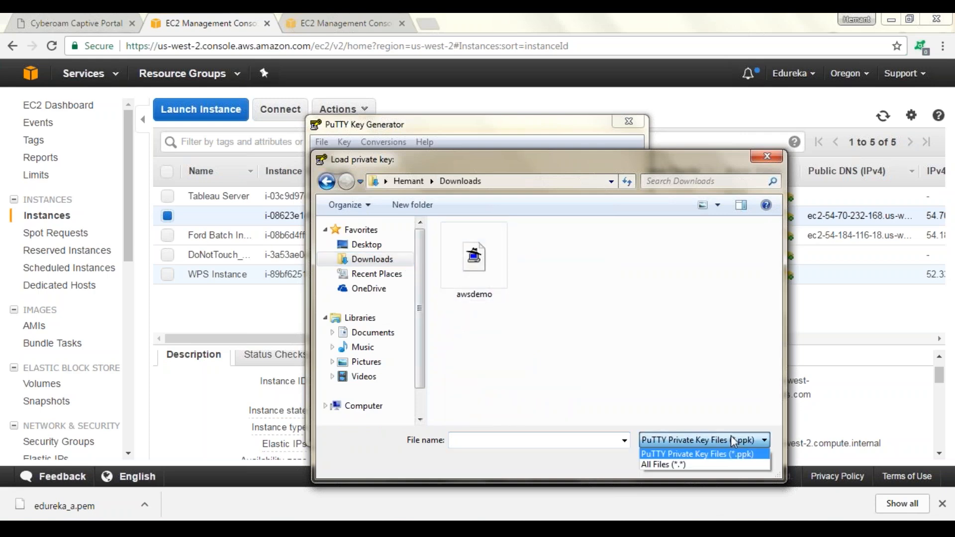
click(725, 462)
key(e)
key(e)
key(e)
key(e)
key(e)
key(e)
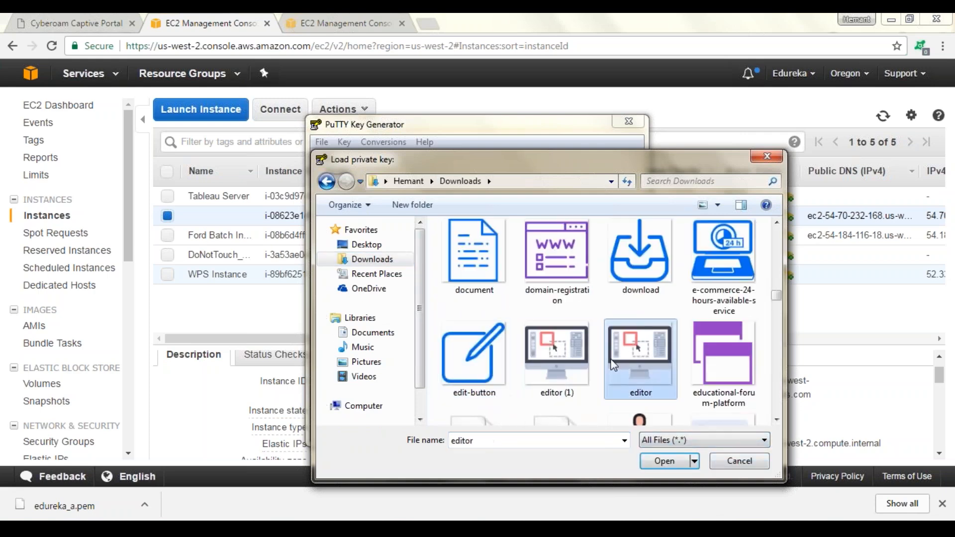
click(665, 461)
click(552, 340)
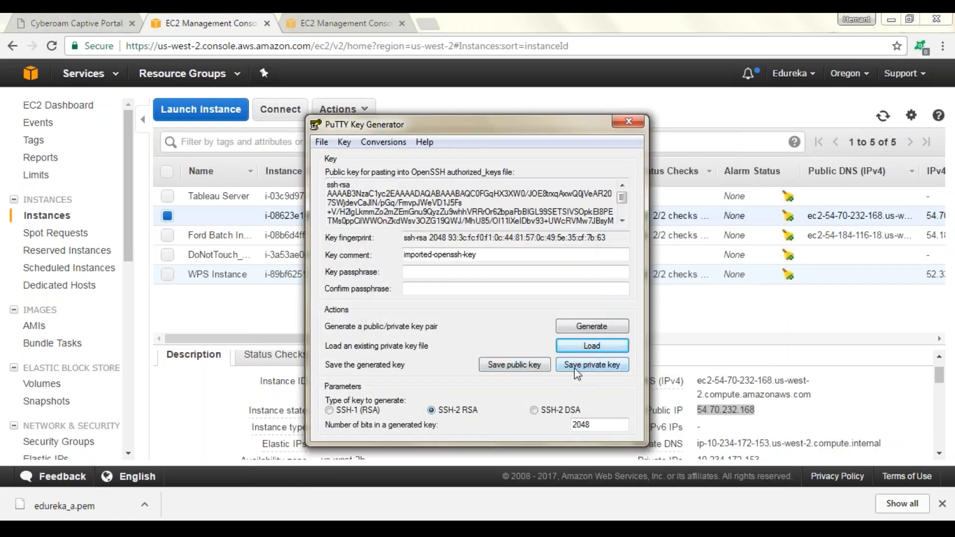
Save the loaded key as the private key file edureka_a and close PuTTYgen
click(576, 366)
click(482, 323)
text(ed)
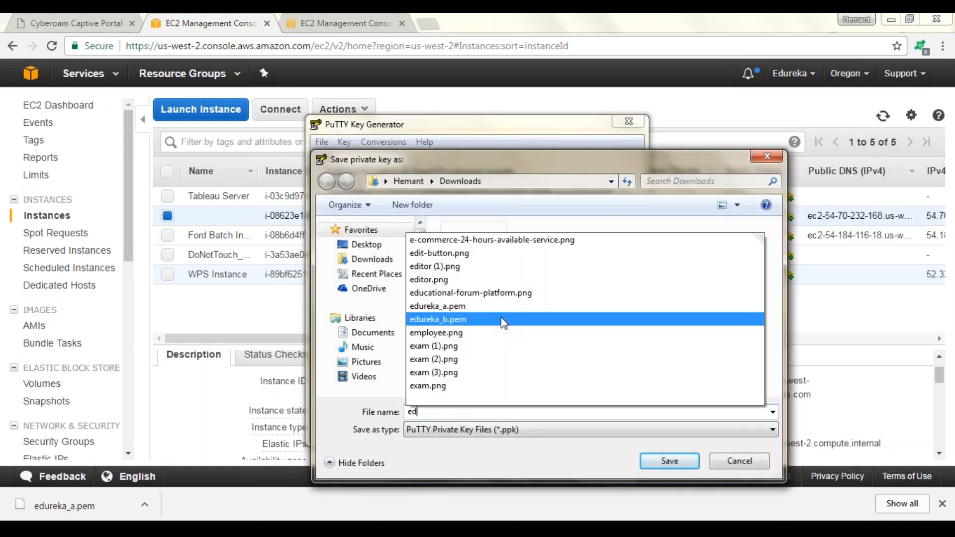
text(ureka_a)
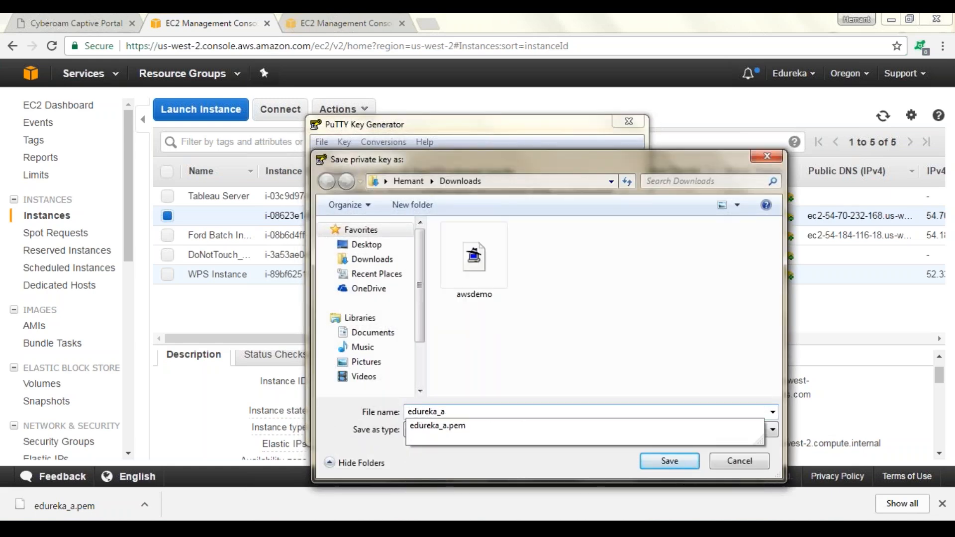
key(Return)
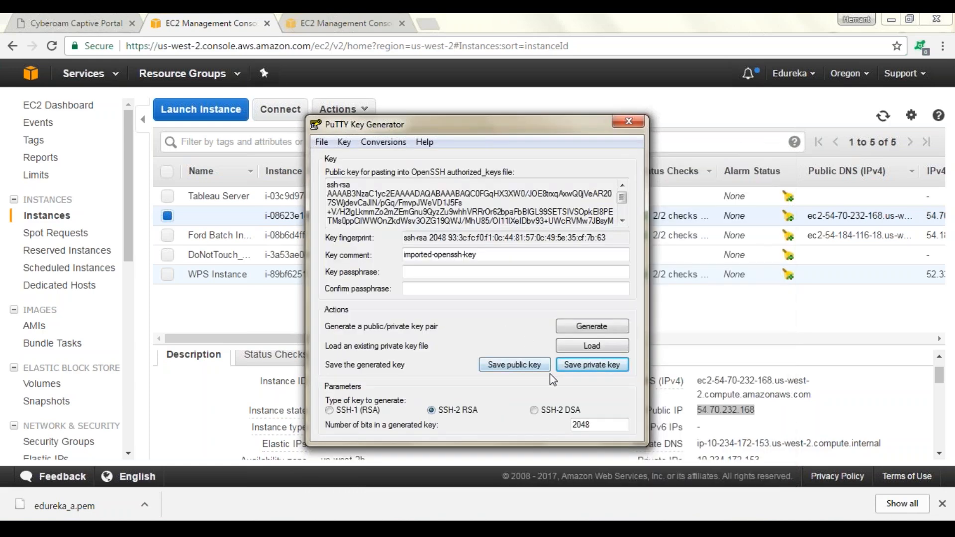
click(635, 128)
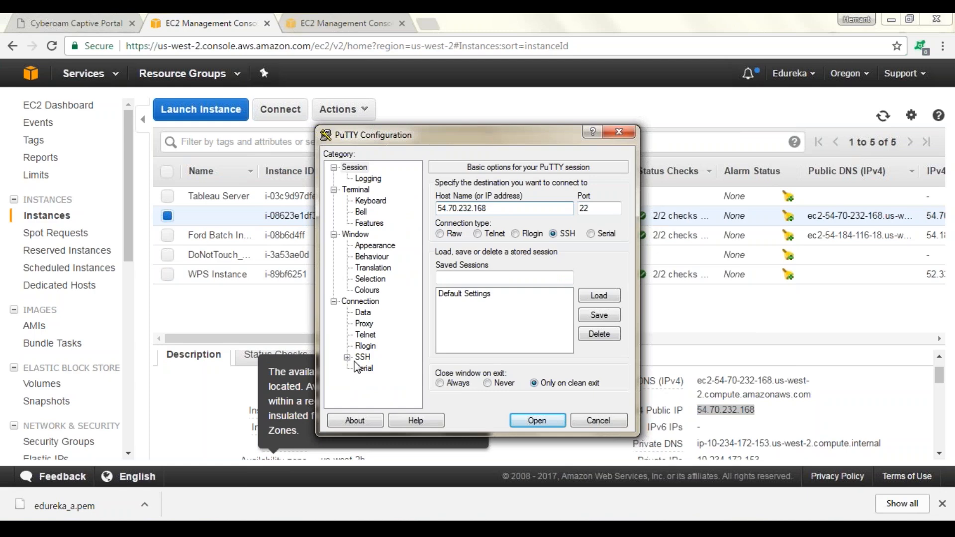
Set edureka_a as the SSH authentication private key file, open the session, and accept the server's host key
click(481, 213)
click(347, 357)
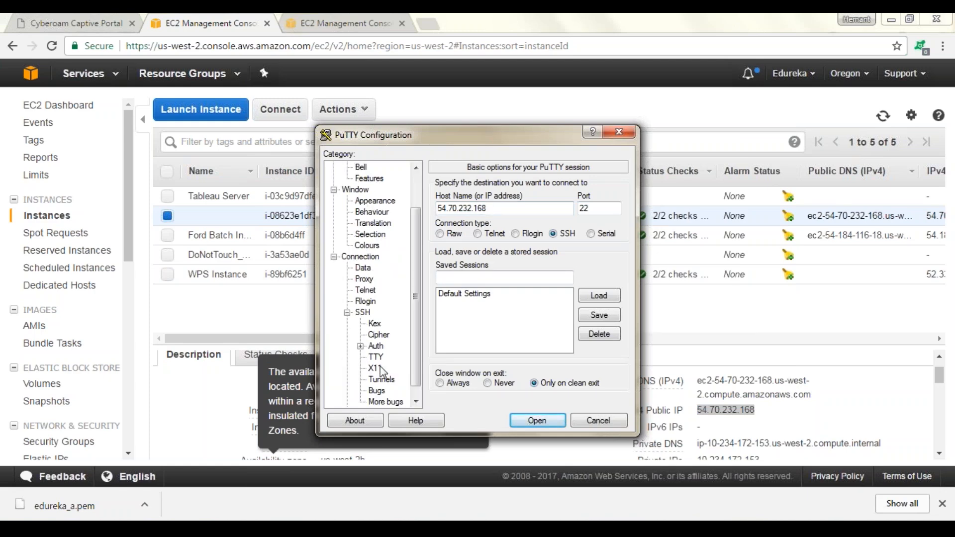
click(377, 347)
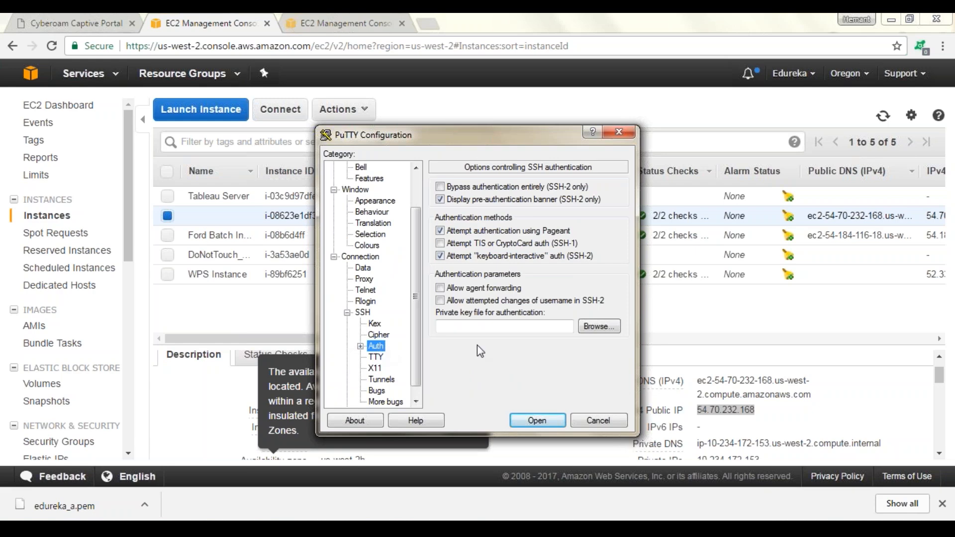
click(595, 328)
click(382, 255)
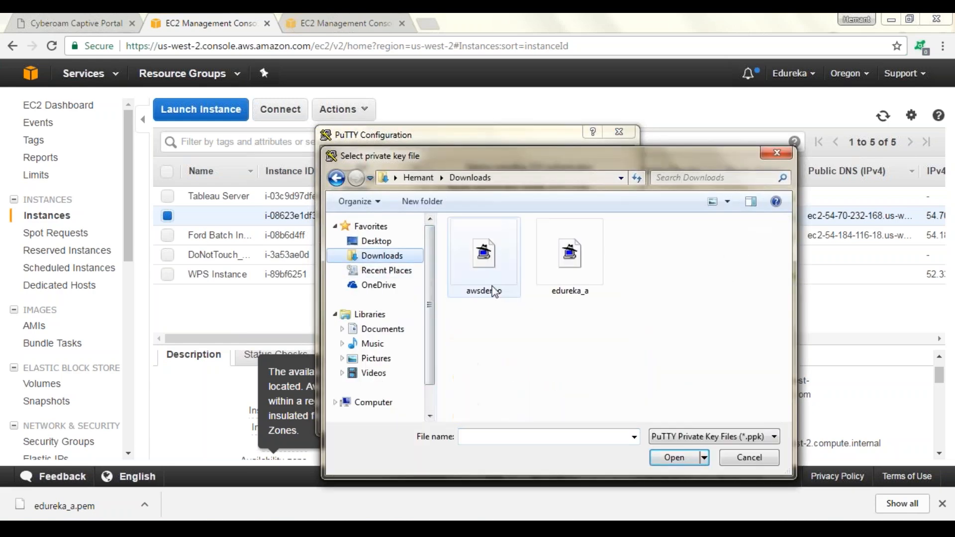
click(572, 261)
click(667, 456)
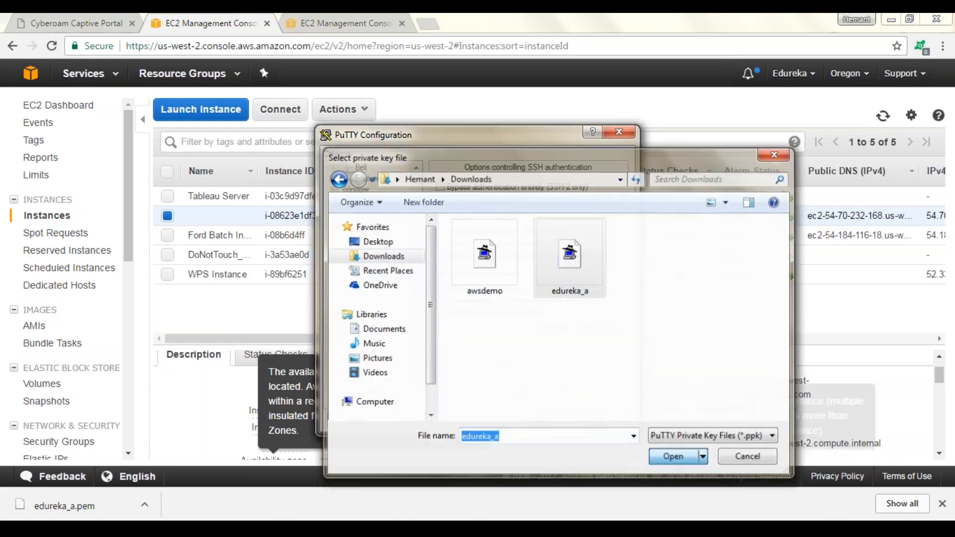
click(537, 421)
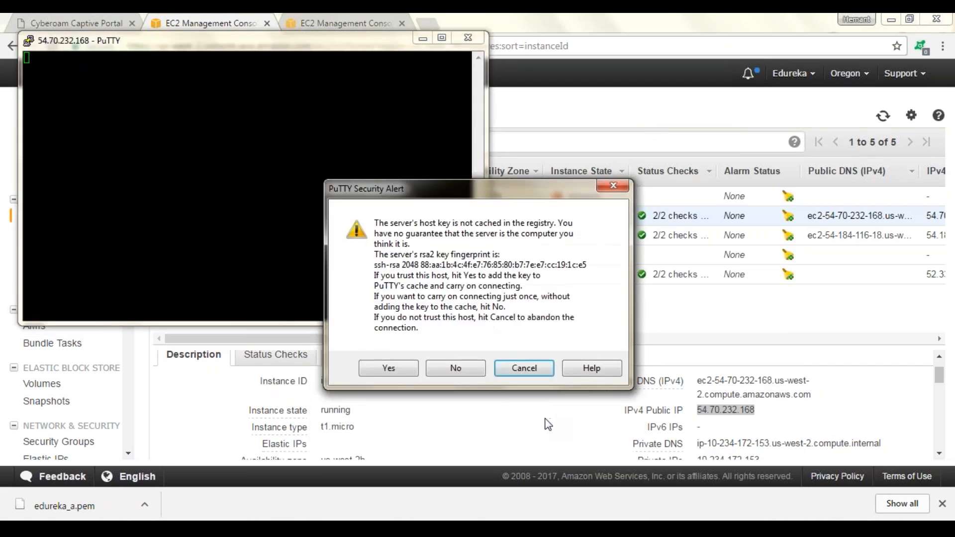
click(396, 374)
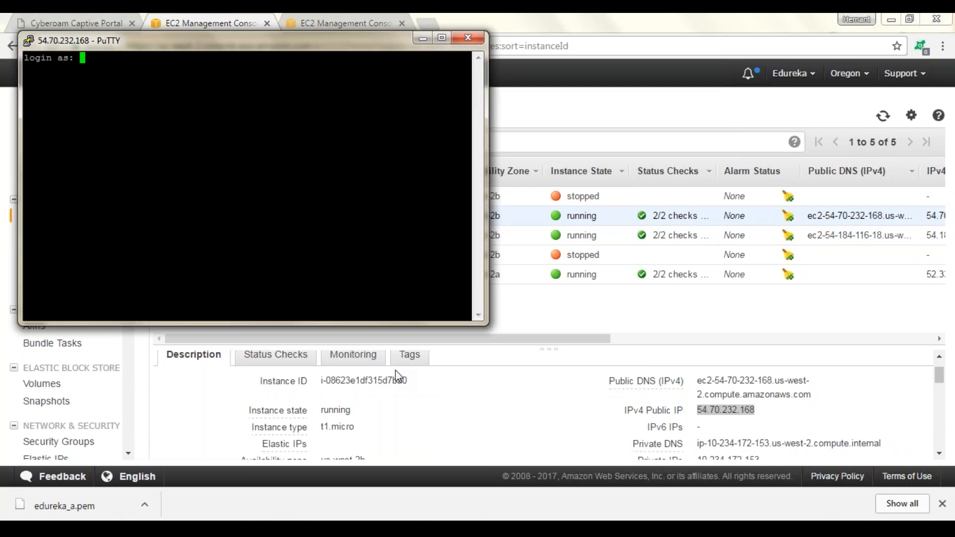
Log in to the instance as ec2-user
text(ec2-user)
key(Return)
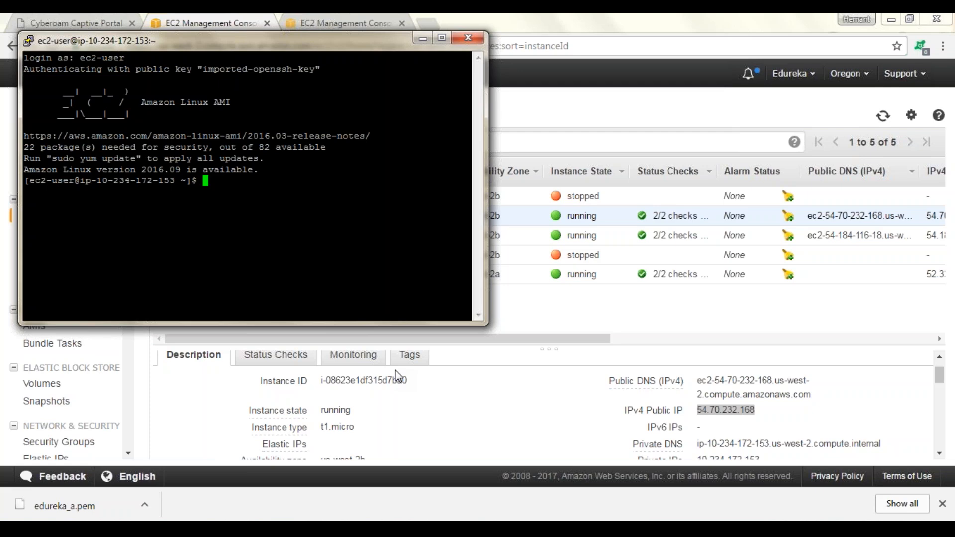
Connect to MySQL with mysql -h localhost -P 3306 -u edureka -p and enter the database password
text(mysql)
text(-h localhost -P33)
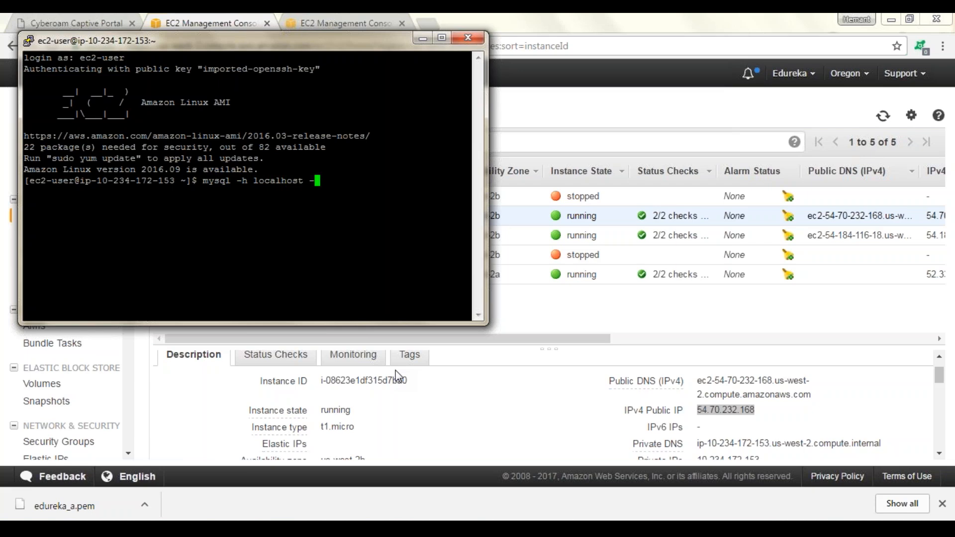
key(BackSpace)
key(BackSpace)
text(3306 -u edureka)
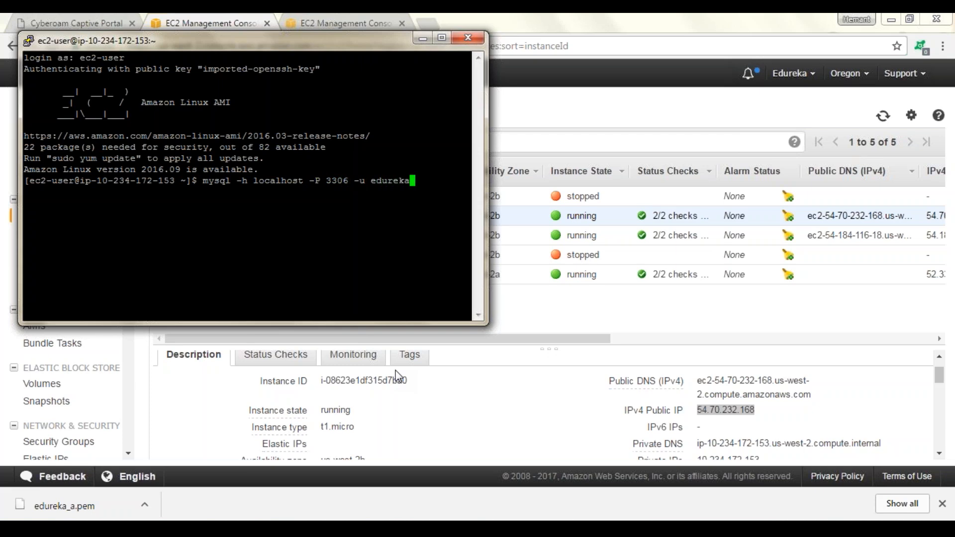
text( -p)
key(Return)
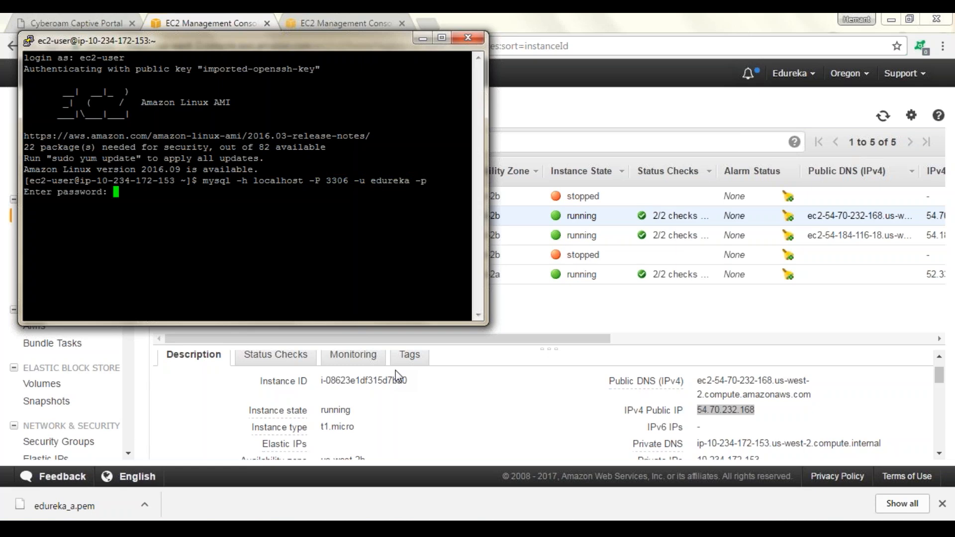
key(Return)
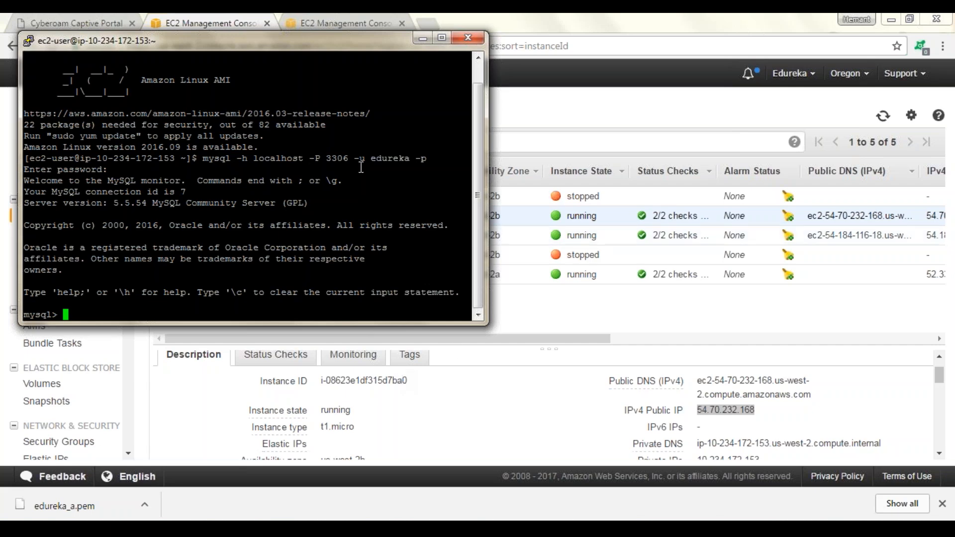
Run show databases; and examine the listed databases for the edureka database
drag(375, 158, 409, 161)
click(128, 307)
text(show databases;)
key(Return)
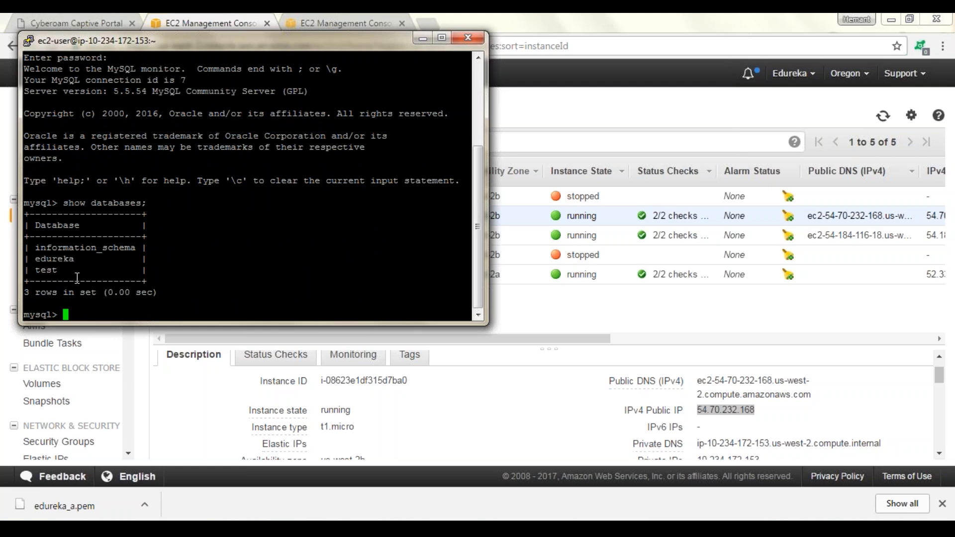
drag(36, 259, 79, 257)
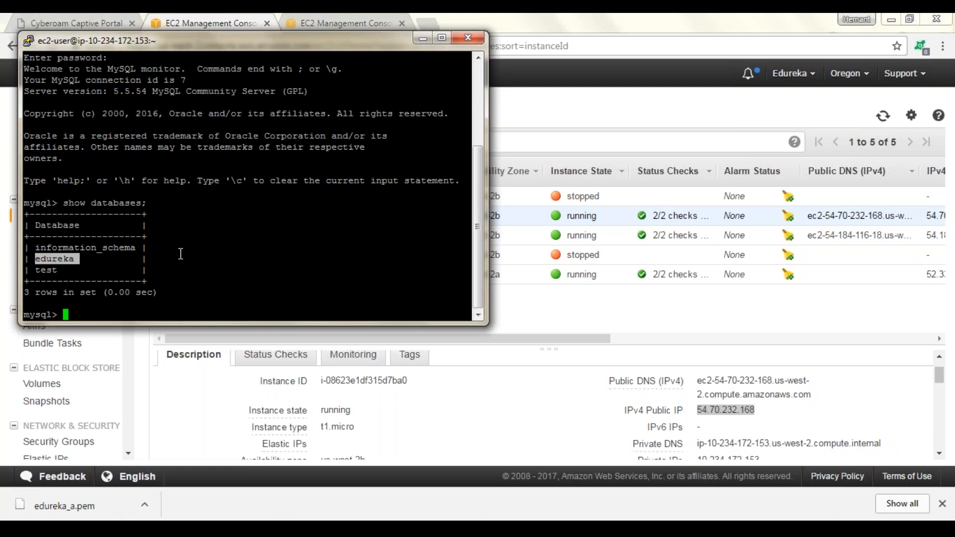
click(200, 248)
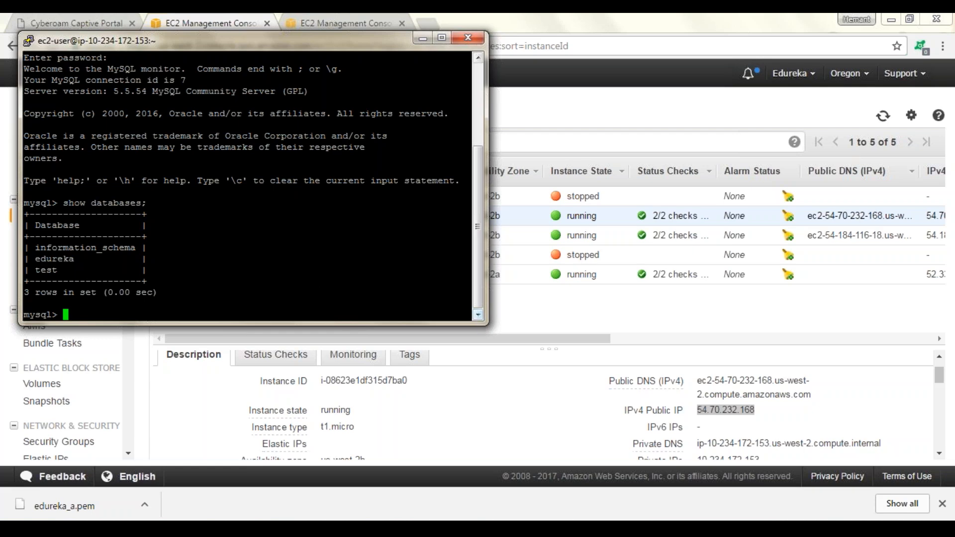
Enlarge the PuTTY window and close the session
drag(486, 324, 666, 405)
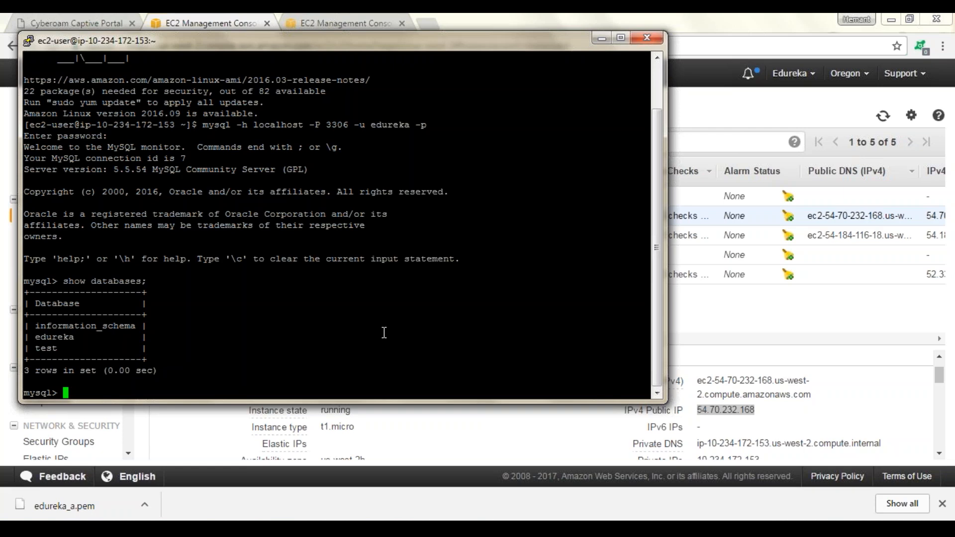
click(647, 37)
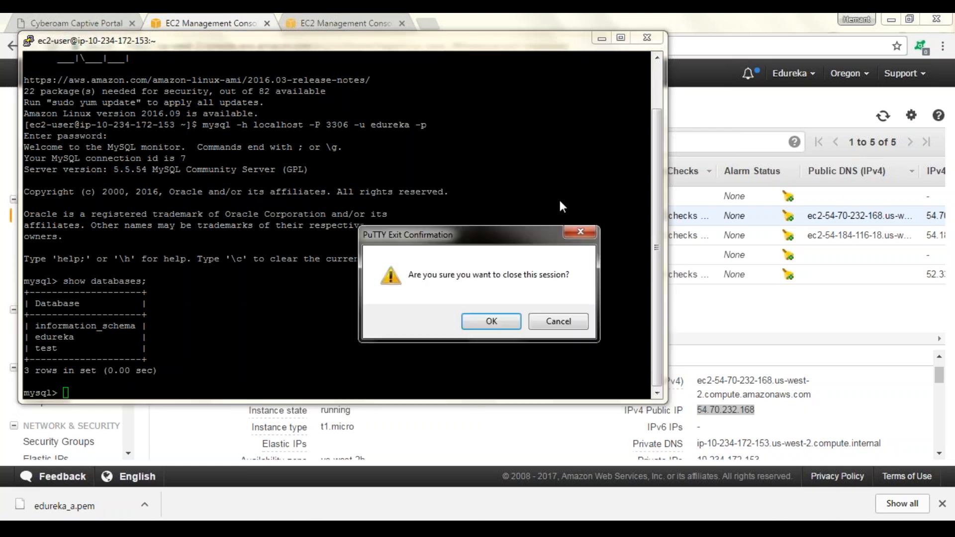